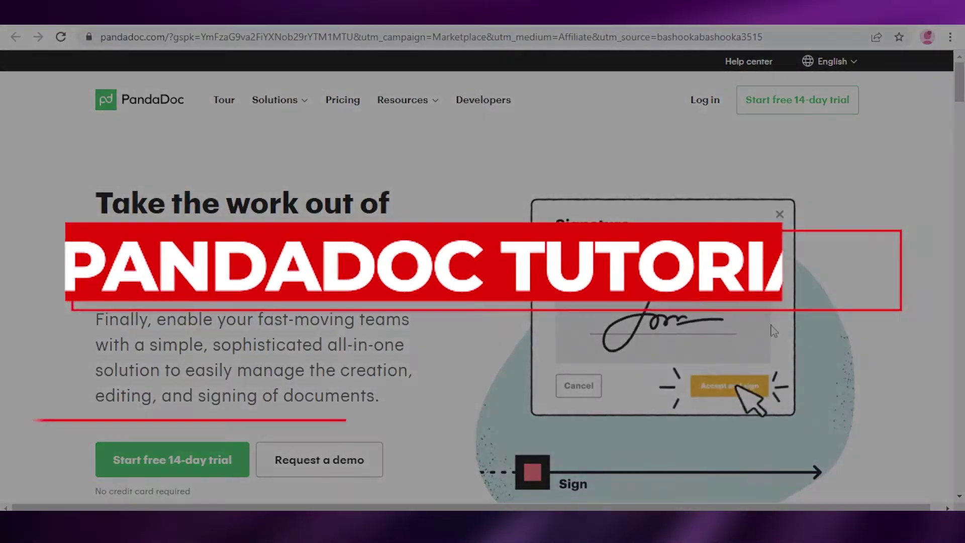
Start the free 14-day trial sign-up from the PandaDoc product page
scroll(779, 337, down, 4)
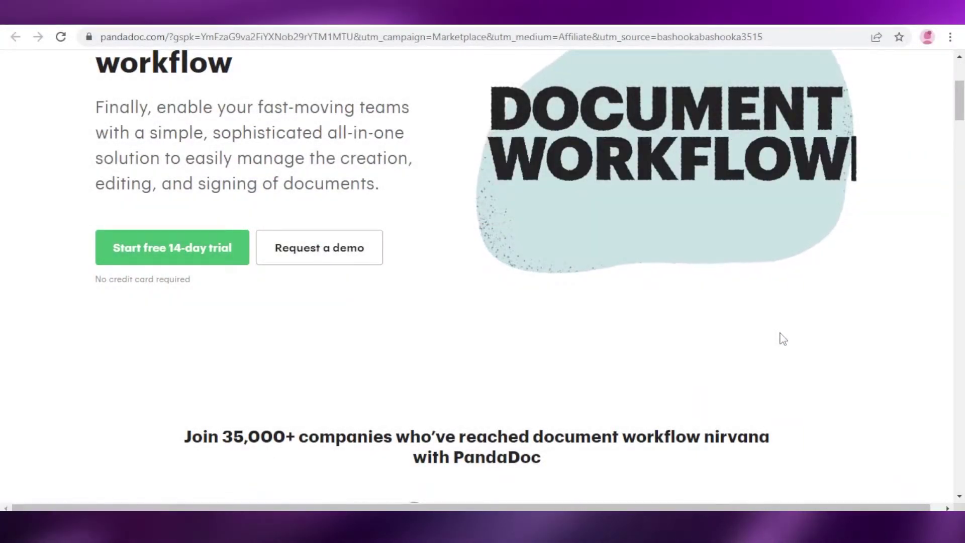
scroll(776, 342, down, 7)
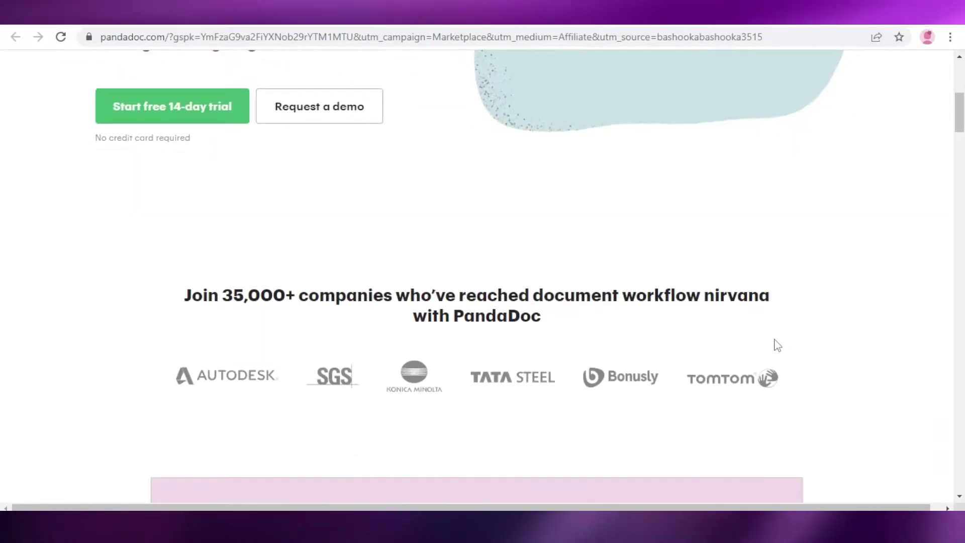
scroll(754, 383, up, 11)
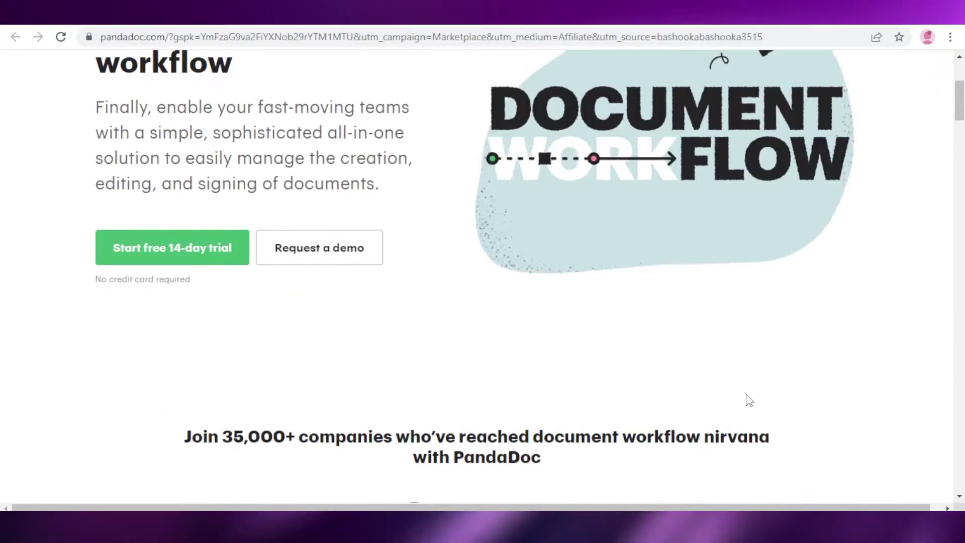
scroll(740, 413, down, 3)
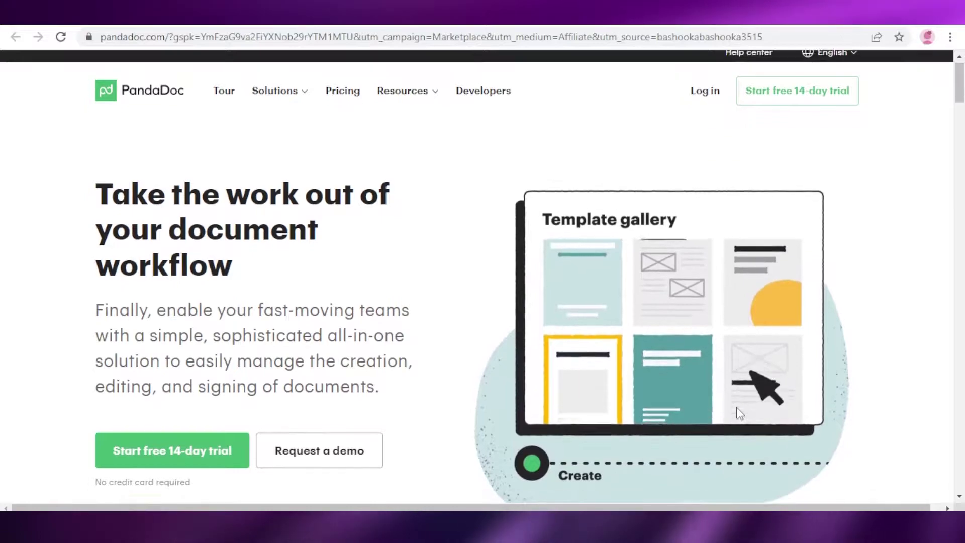
scroll(739, 412, up, 3)
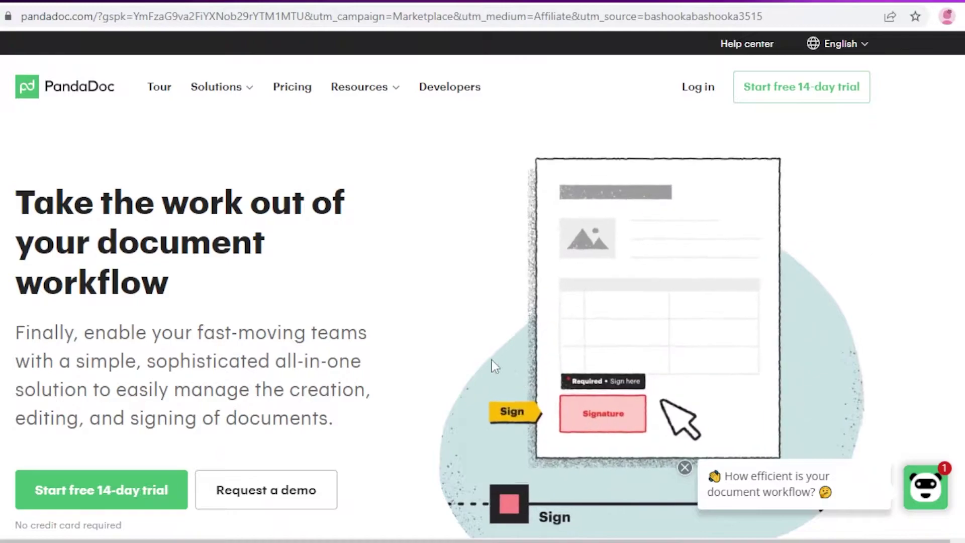
click(96, 495)
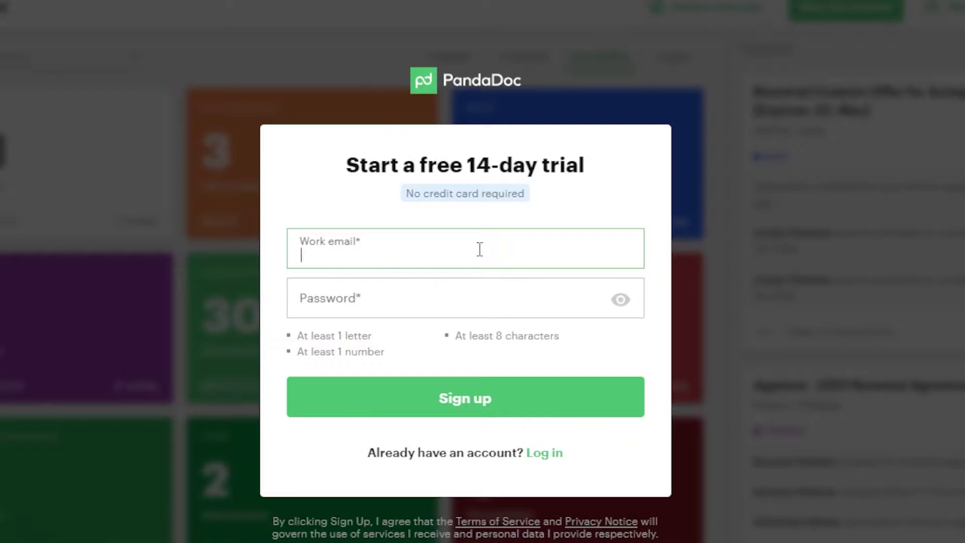
Fill the work email from a saved address, enter a password and submit the trial sign-up
click(480, 249)
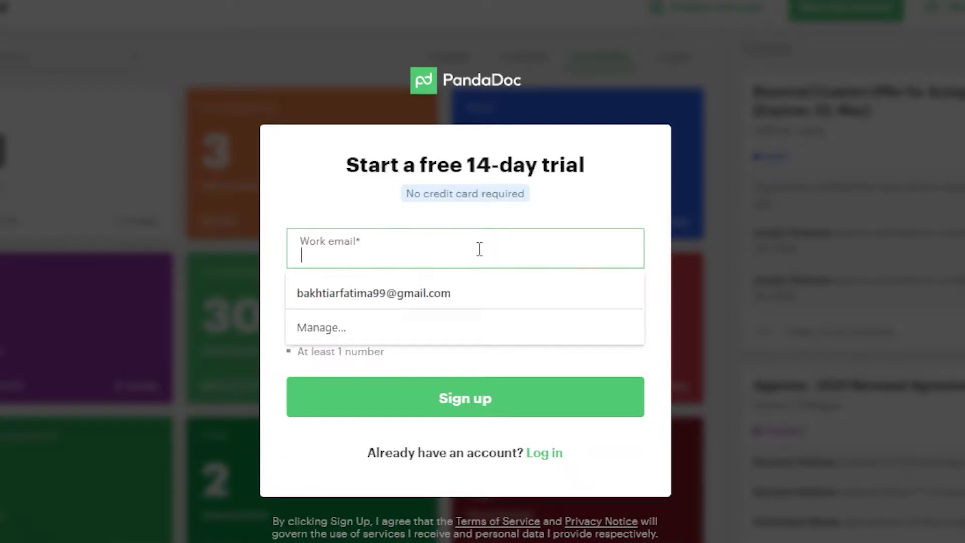
click(412, 299)
click(416, 303)
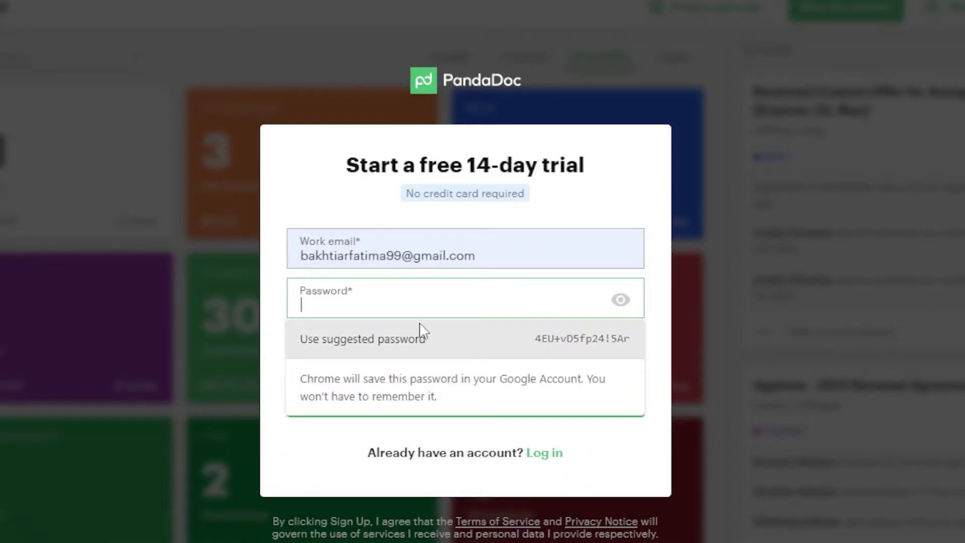
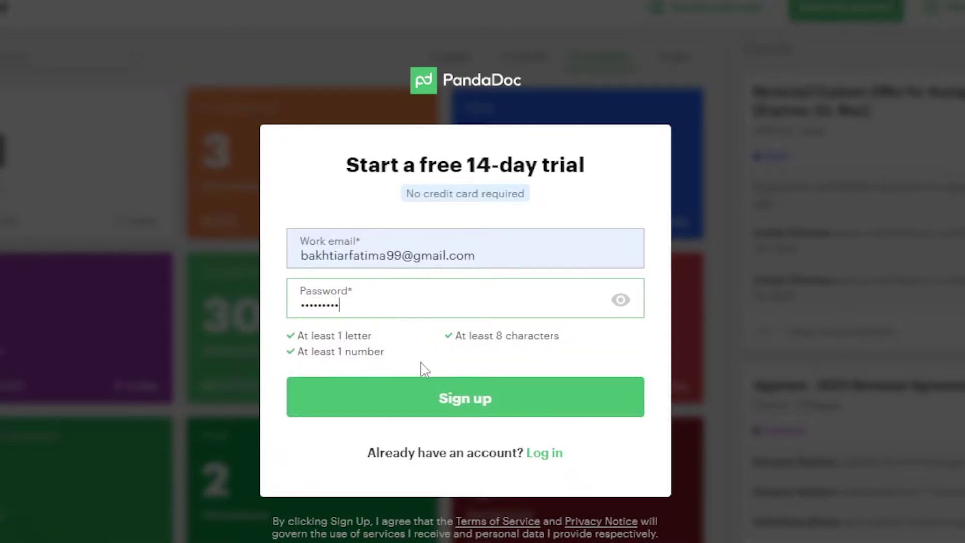
click(422, 398)
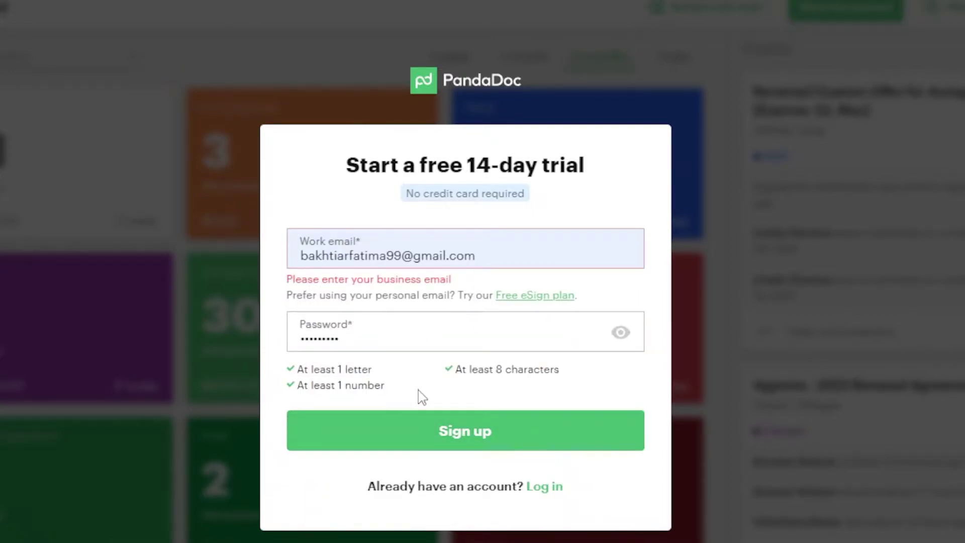
After the business-email rejection, dismiss the email suggestions and switch to the free eSign plan
click(509, 268)
click(715, 256)
click(515, 297)
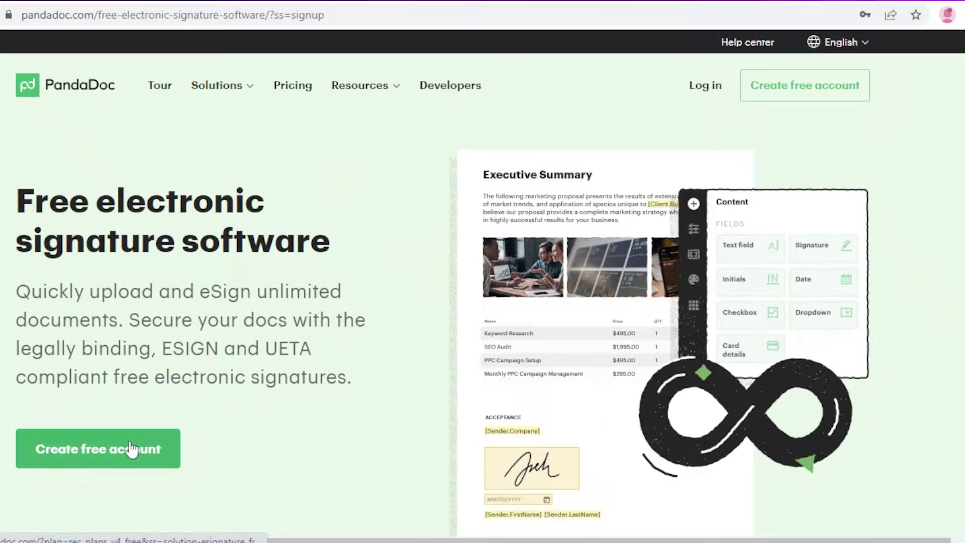
Create a free eSign account, scrolling through the signup form until the dashboard appears
click(146, 460)
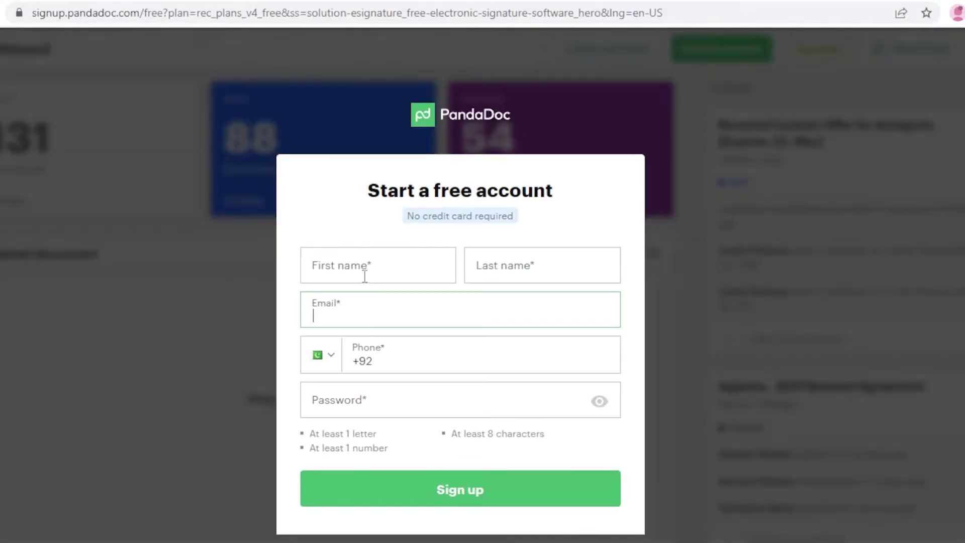
scroll(474, 215, down, 5)
scroll(469, 233, up, 3)
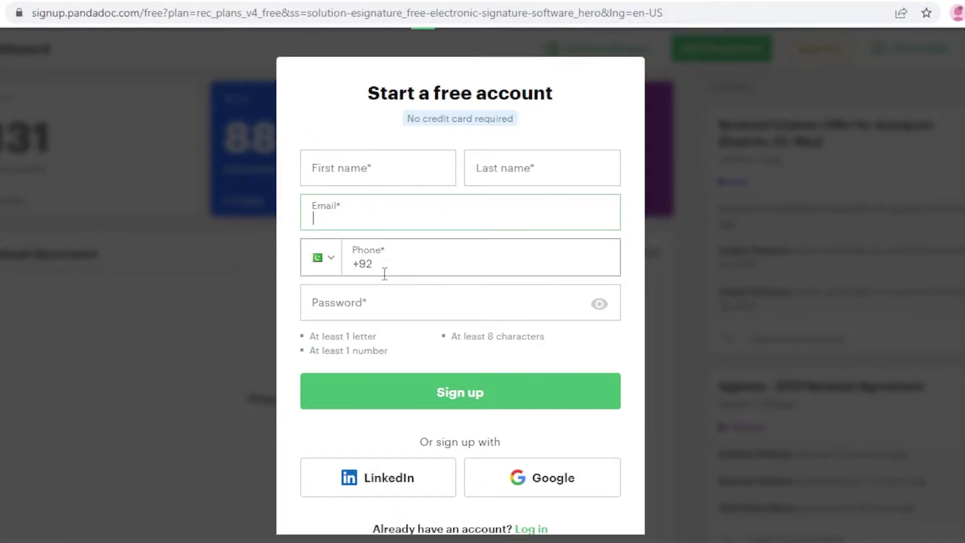
scroll(284, 335, down, 3)
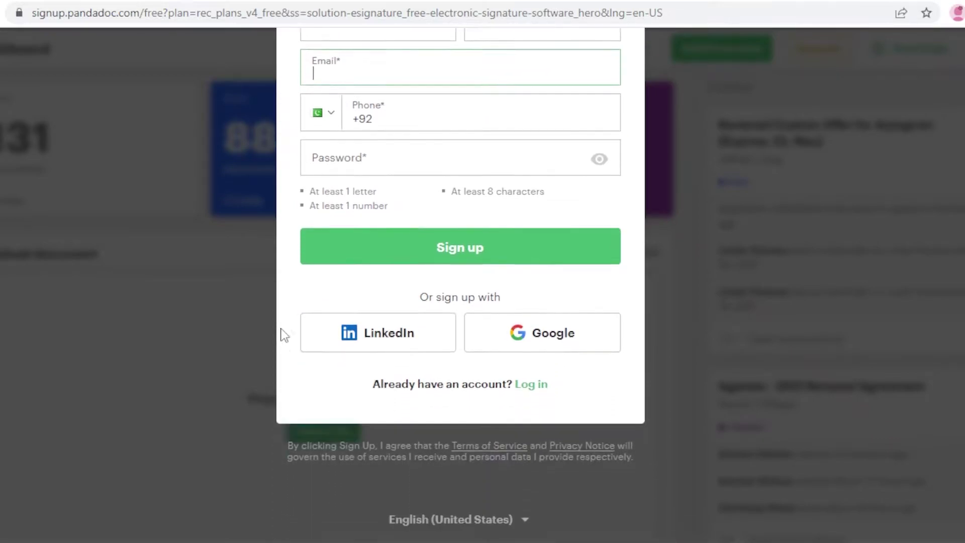
scroll(284, 335, up, 3)
scroll(281, 331, down, 2)
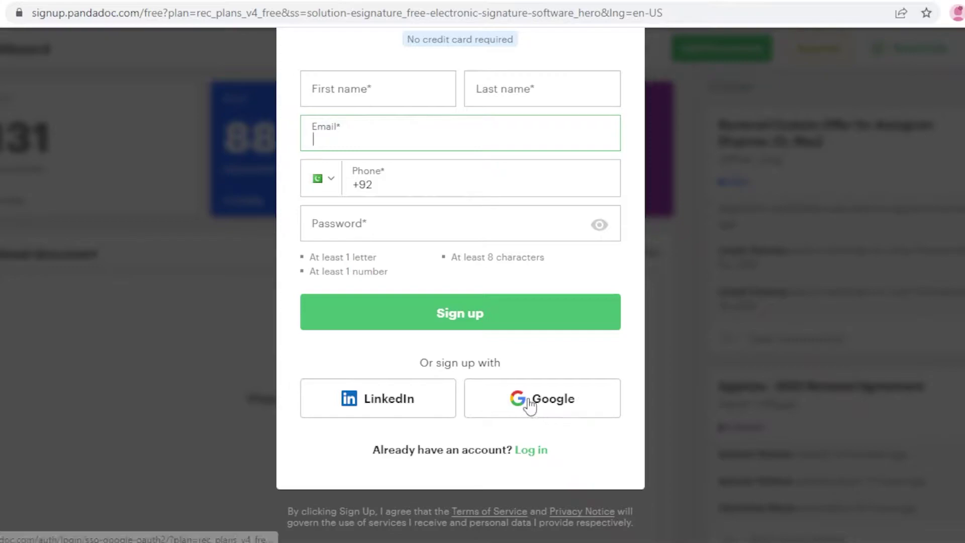
scroll(414, 399, up, 2)
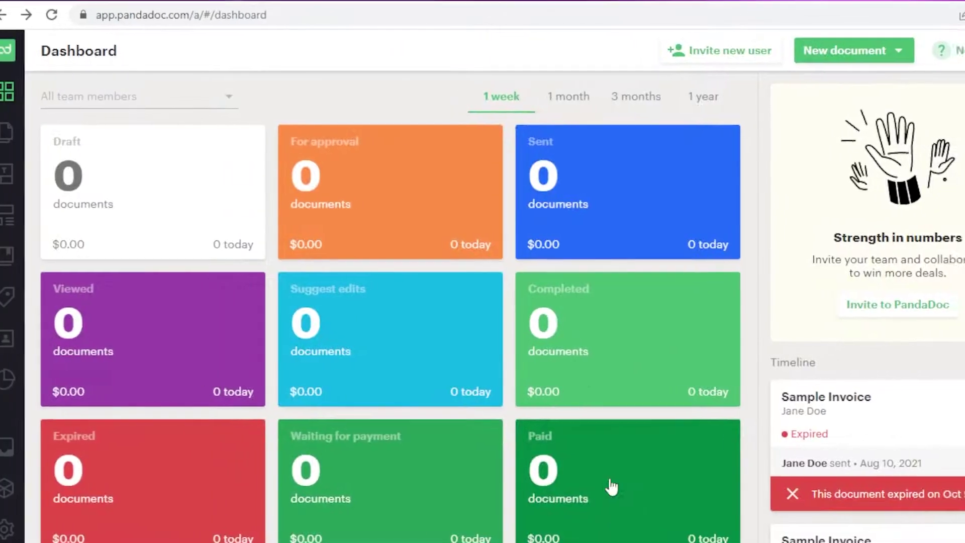
scroll(586, 323, down, 3)
scroll(586, 323, up, 3)
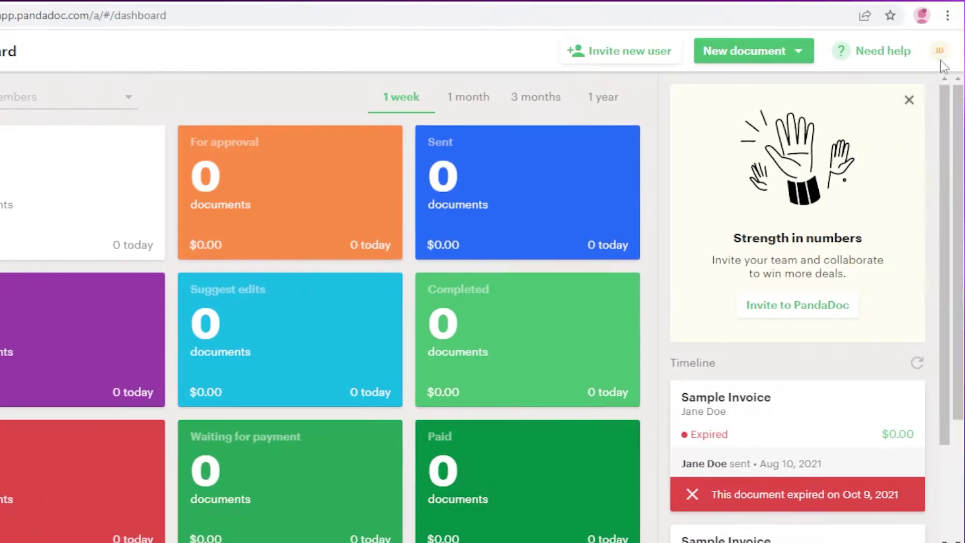
click(941, 52)
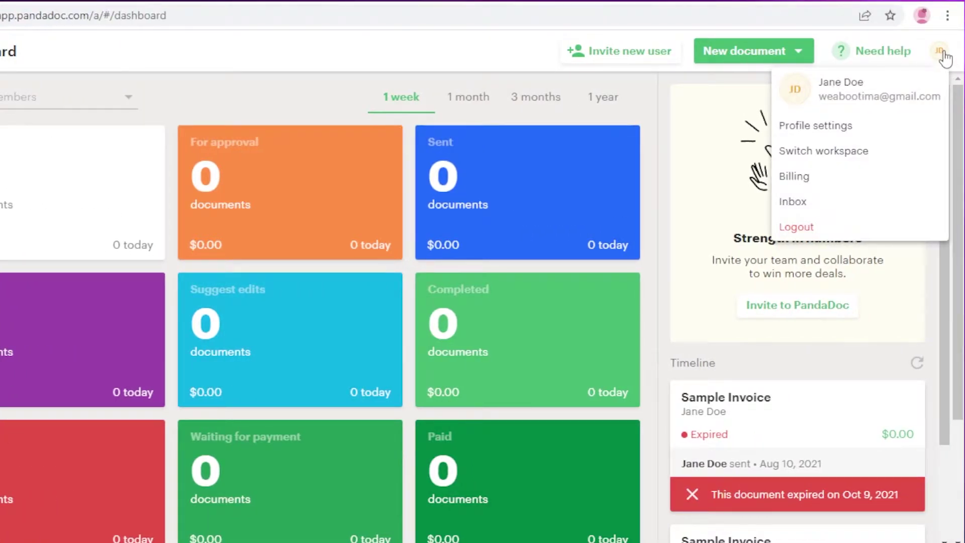
click(939, 53)
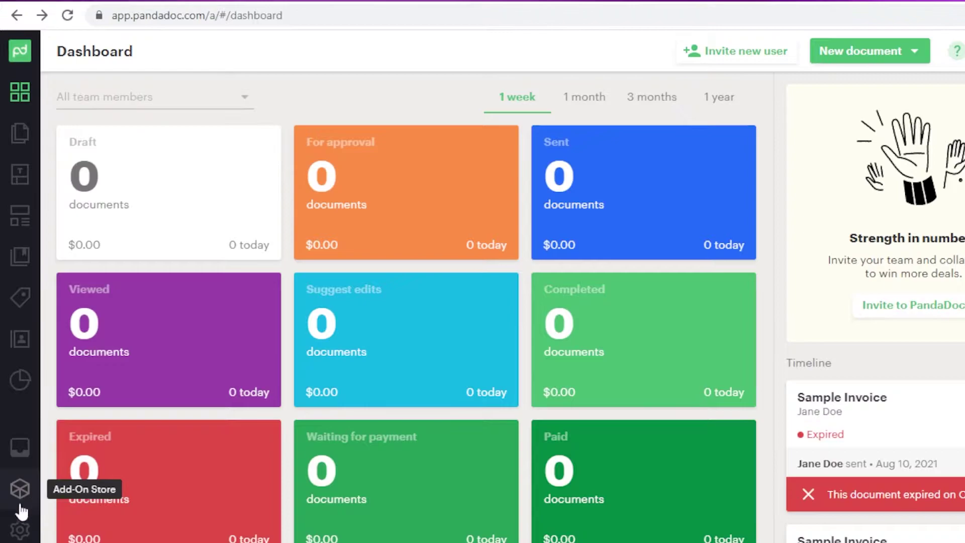
Close the bundling introduction, invite-your-team card and tour tip to reveal the Sample Invoice timeline
click(18, 530)
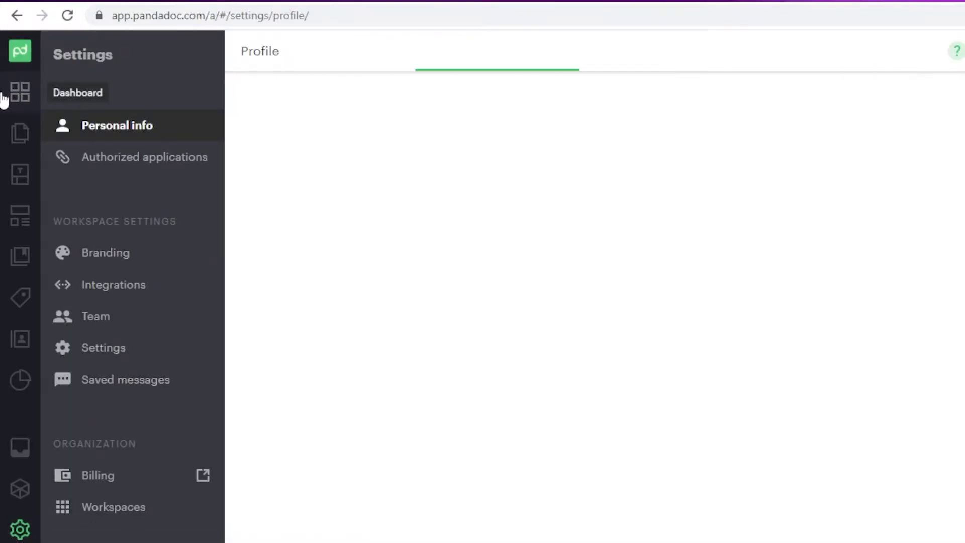
click(4, 98)
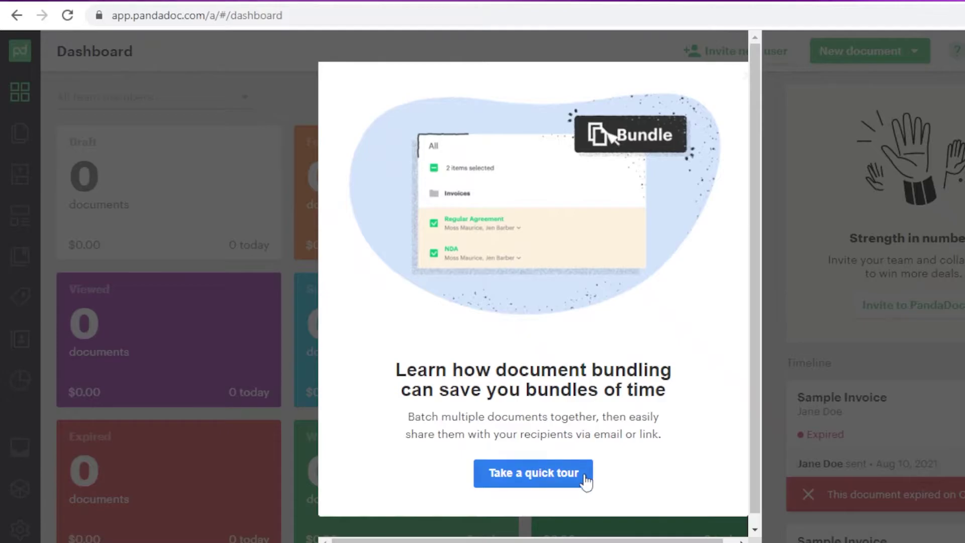
click(583, 475)
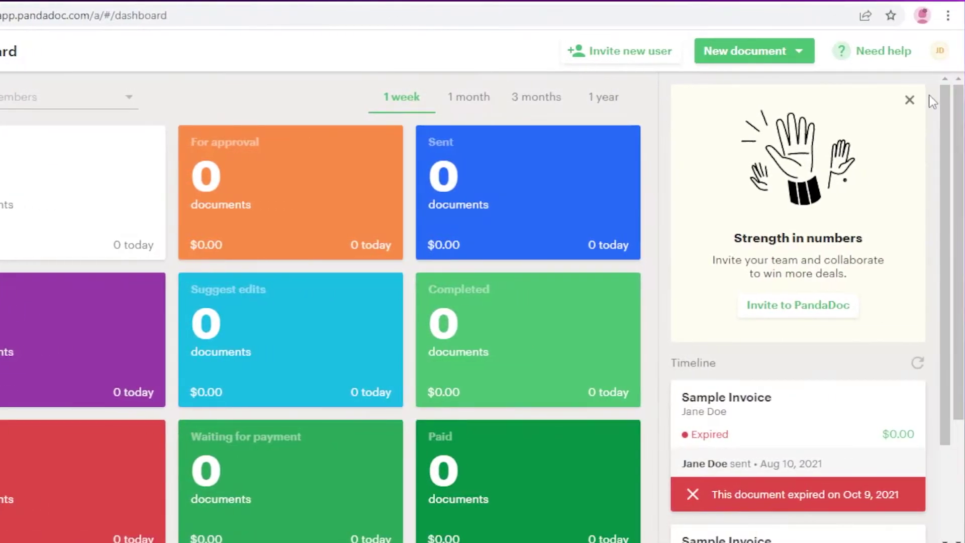
click(909, 100)
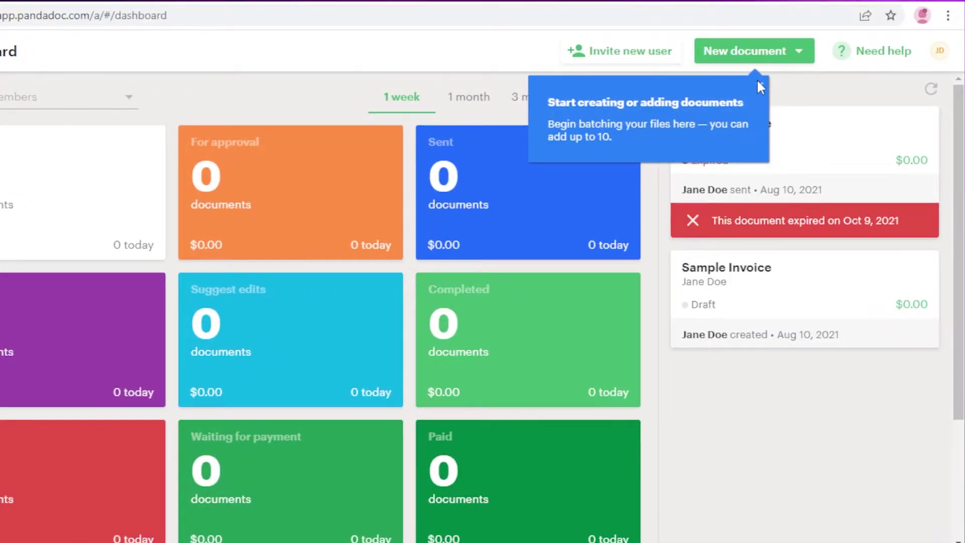
click(763, 85)
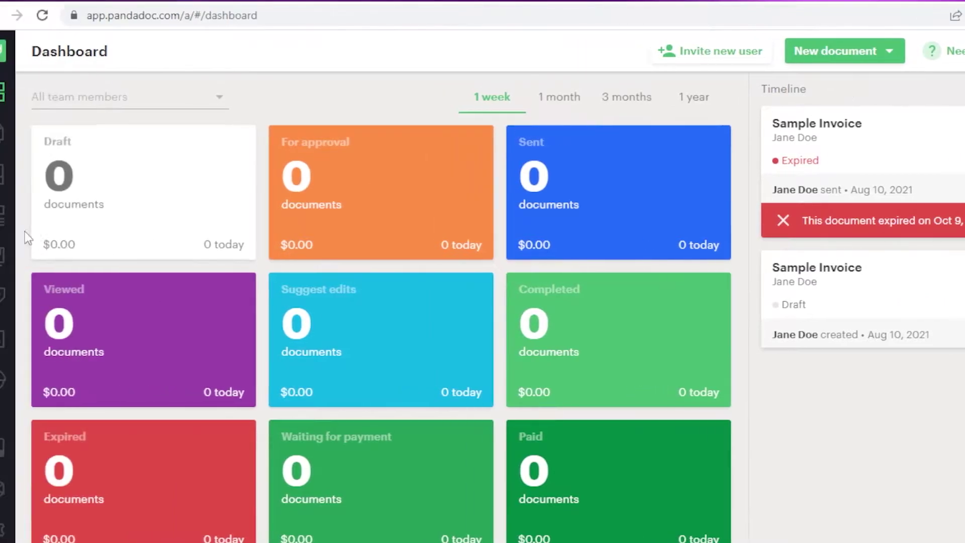
scroll(934, 179, down, 3)
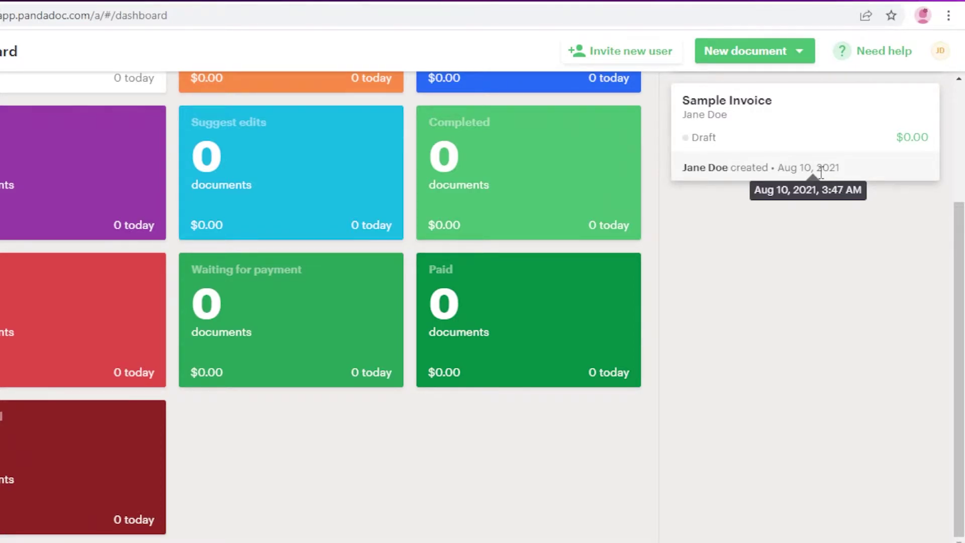
scroll(662, 259, up, 3)
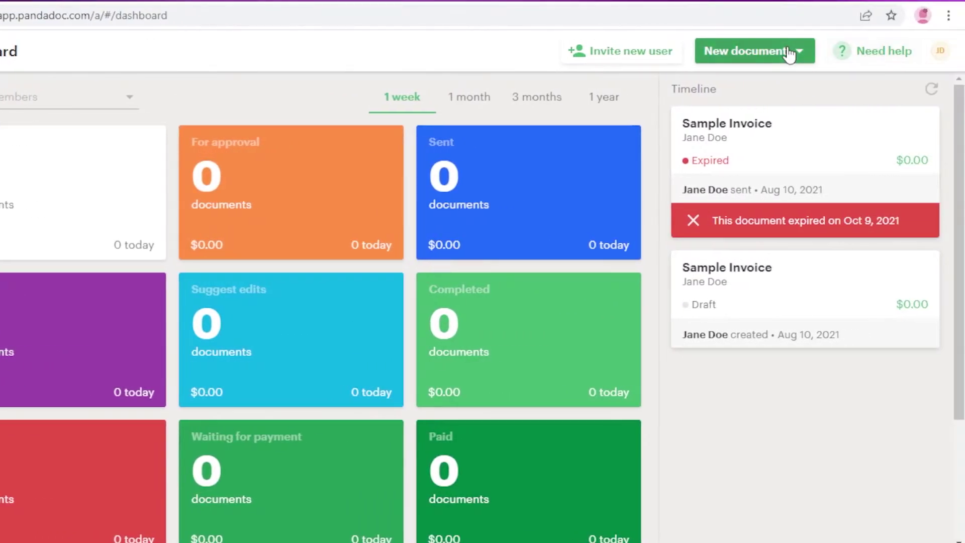
click(905, 52)
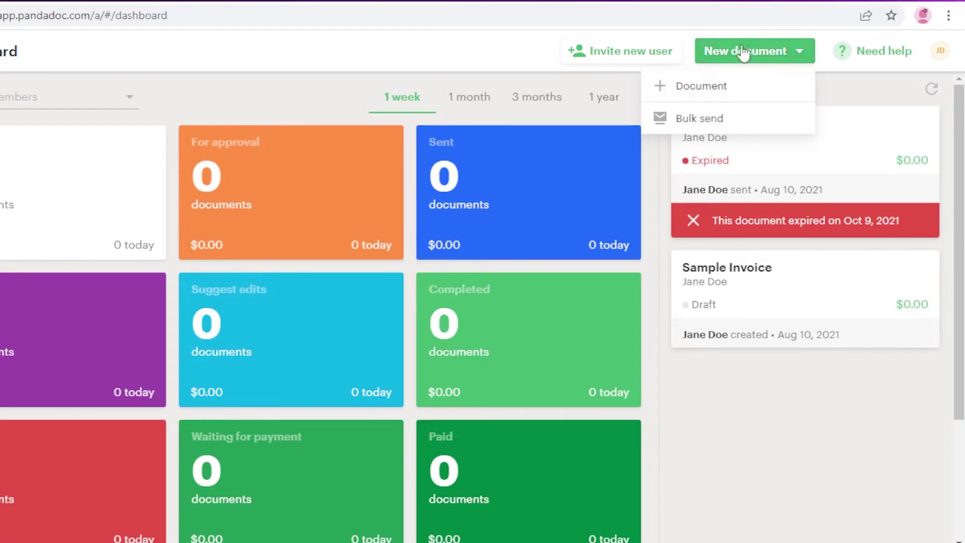
click(728, 88)
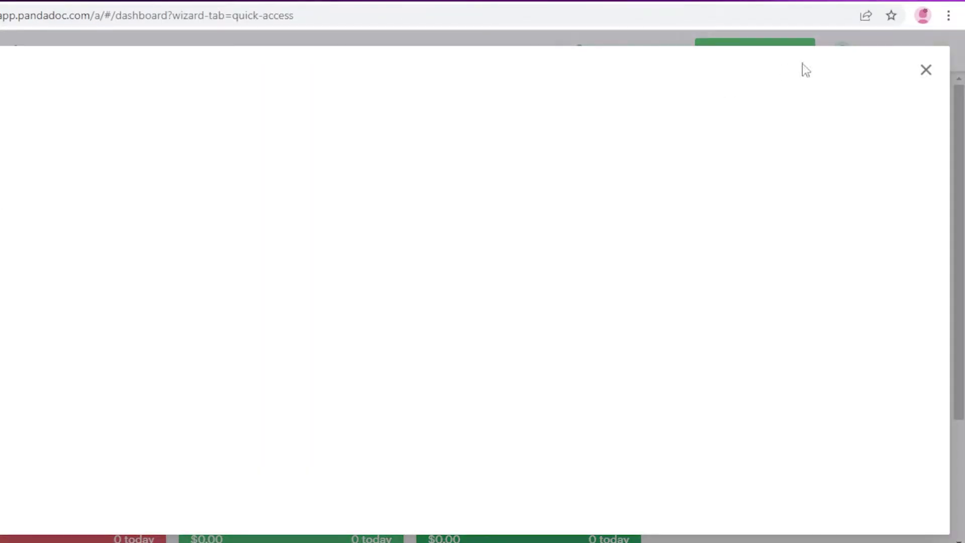
click(926, 70)
scroll(320, 329, down, 3)
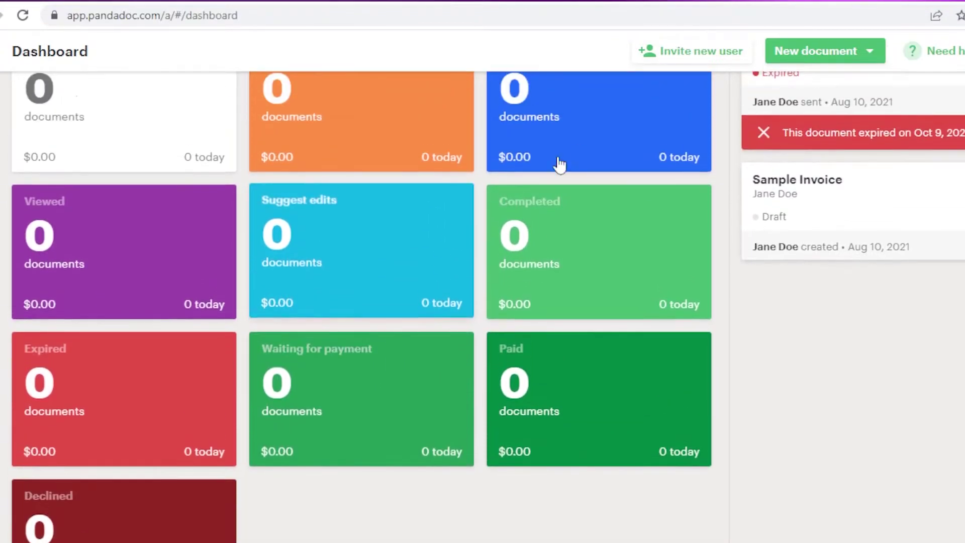
scroll(280, 201, up, 2)
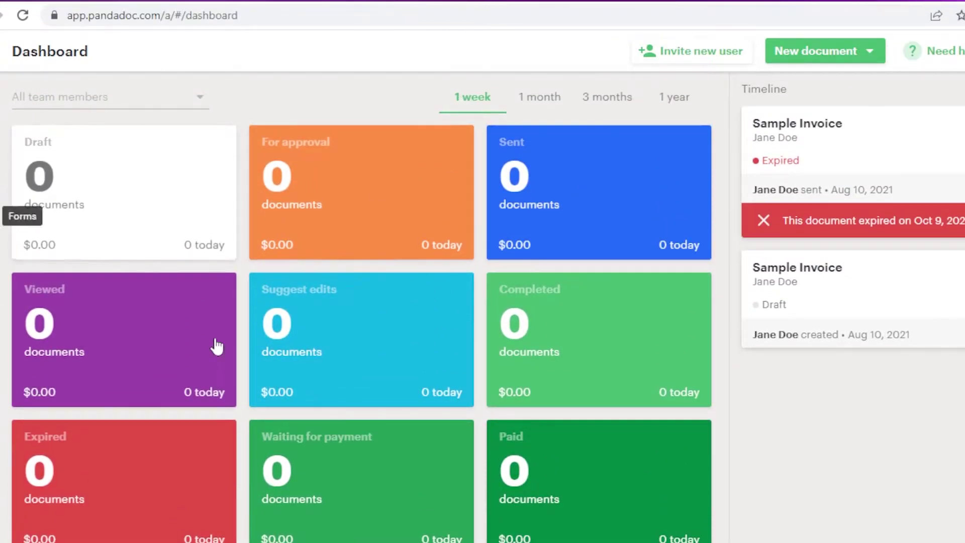
scroll(224, 362, down, 3)
scroll(711, 108, up, 3)
scroll(543, 217, down, 1)
scroll(784, 169, up, 1)
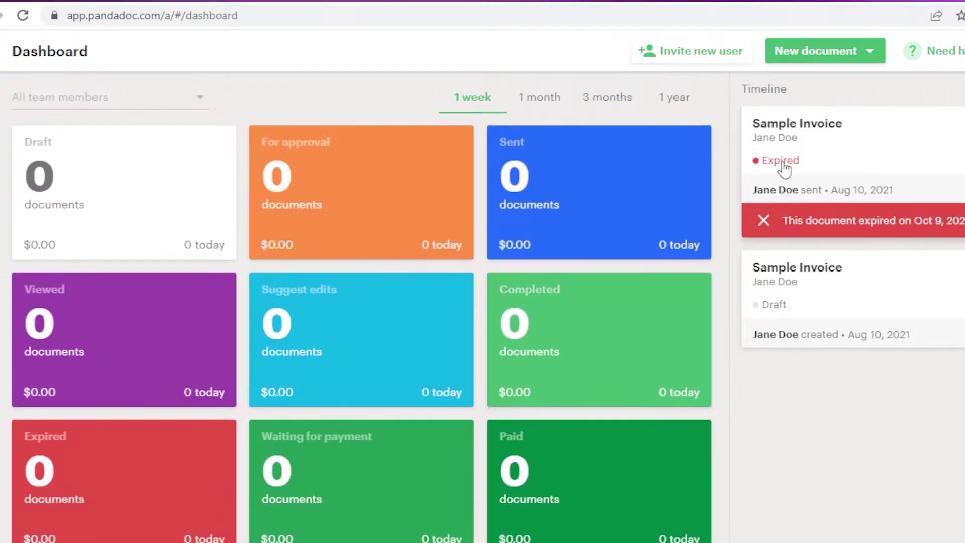
click(809, 151)
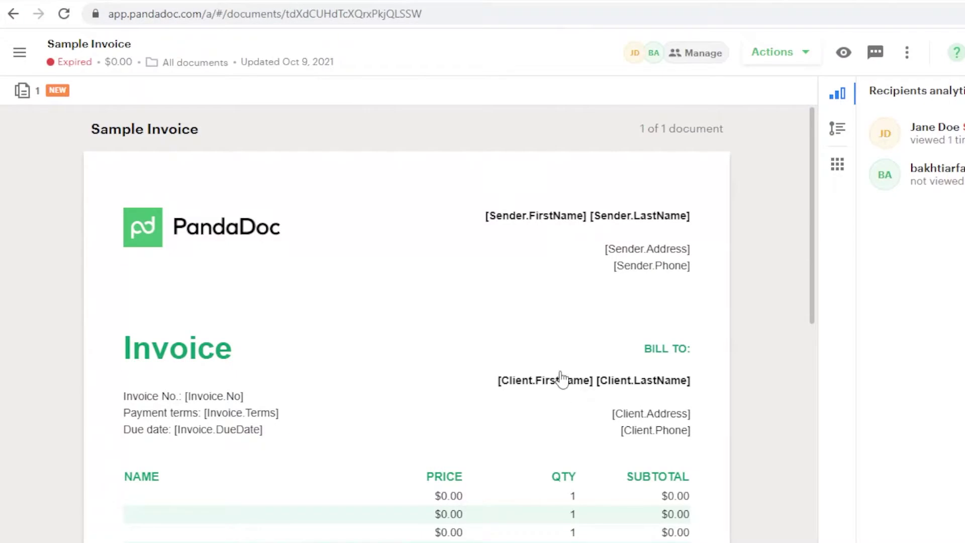
scroll(562, 380, down, 4)
scroll(560, 380, up, 4)
scroll(548, 380, down, 4)
scroll(538, 376, up, 4)
click(19, 51)
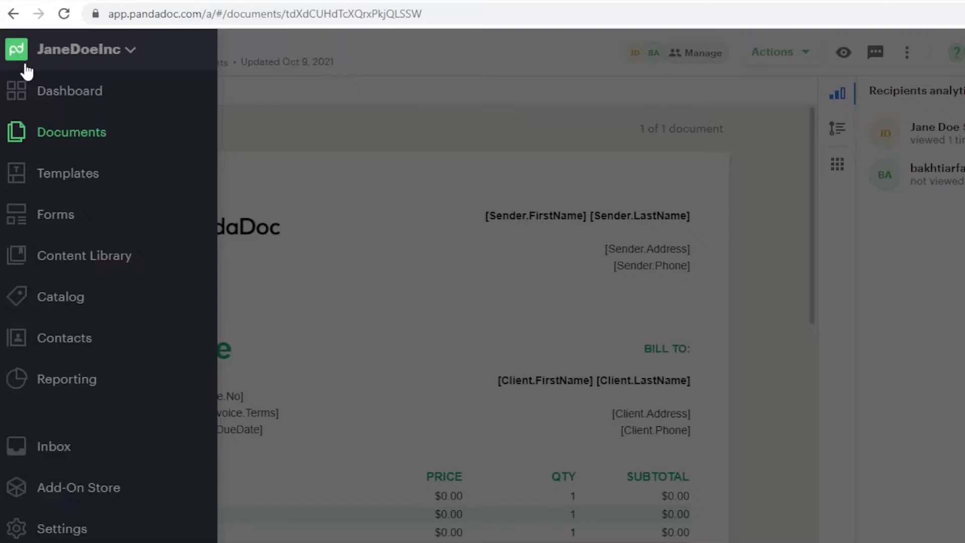
click(57, 50)
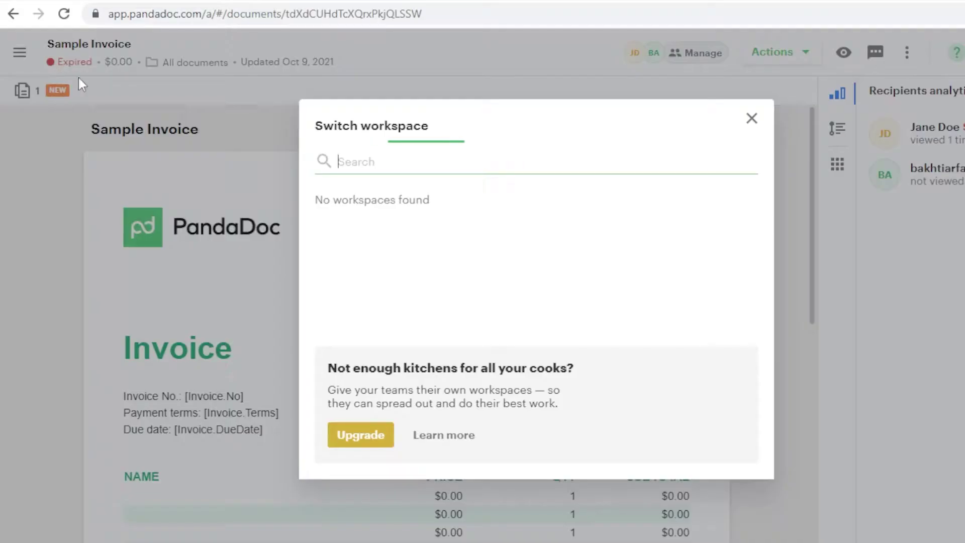
click(749, 119)
click(19, 52)
click(14, 91)
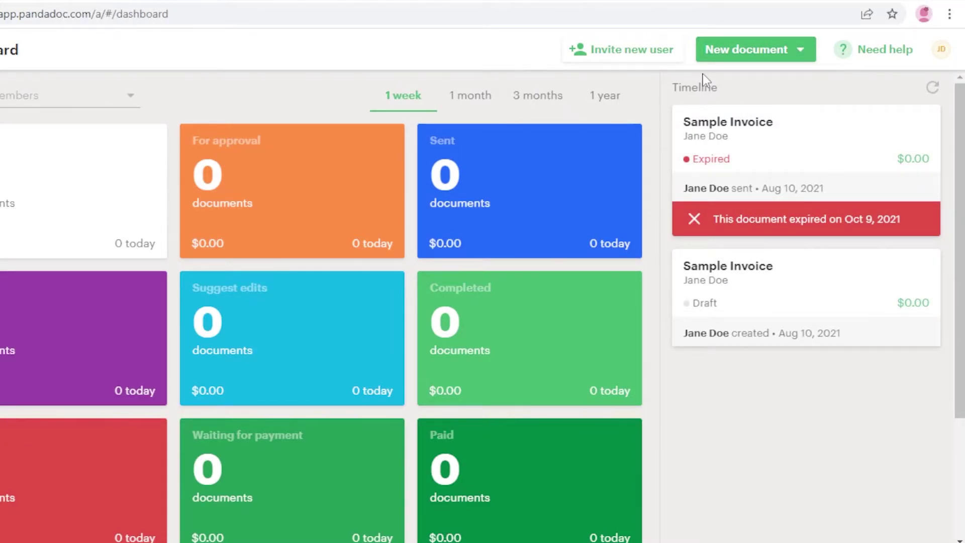
Create a single new document and add the Sample Invoice template from the template list
click(733, 55)
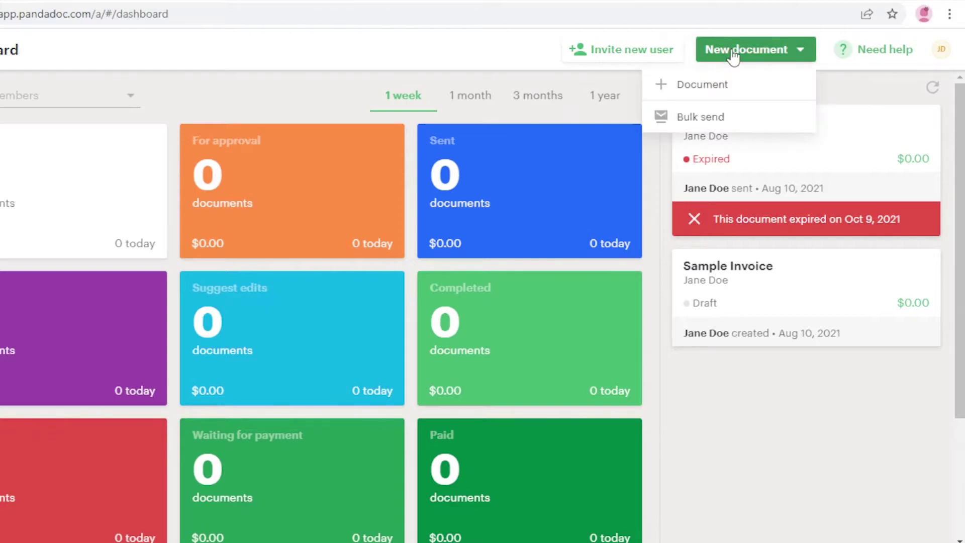
click(742, 85)
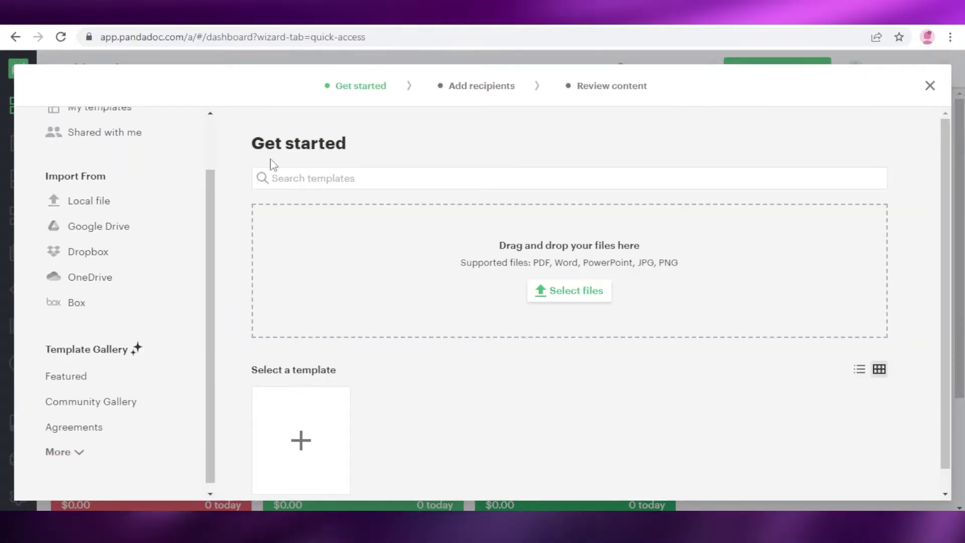
scroll(332, 347, down, 4)
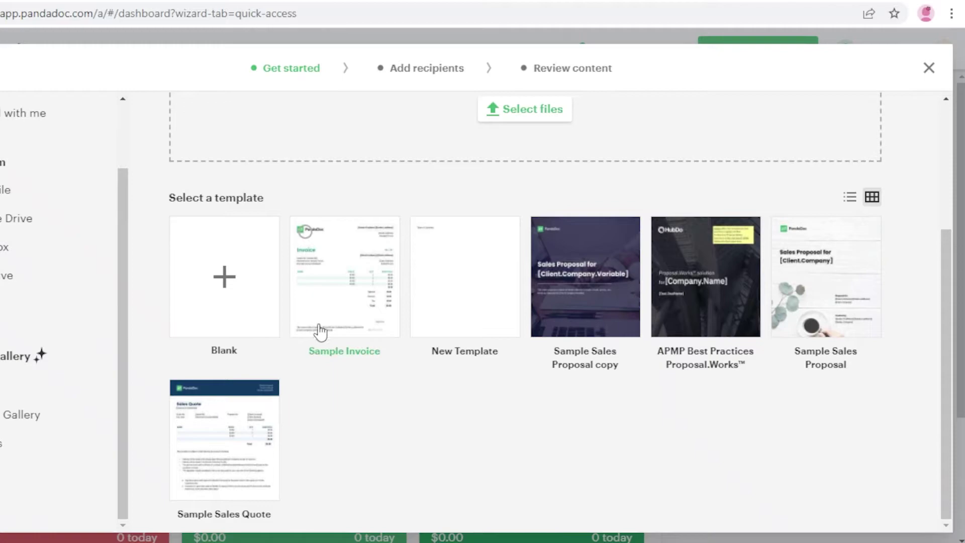
scroll(524, 327, up, 1)
scroll(653, 282, down, 1)
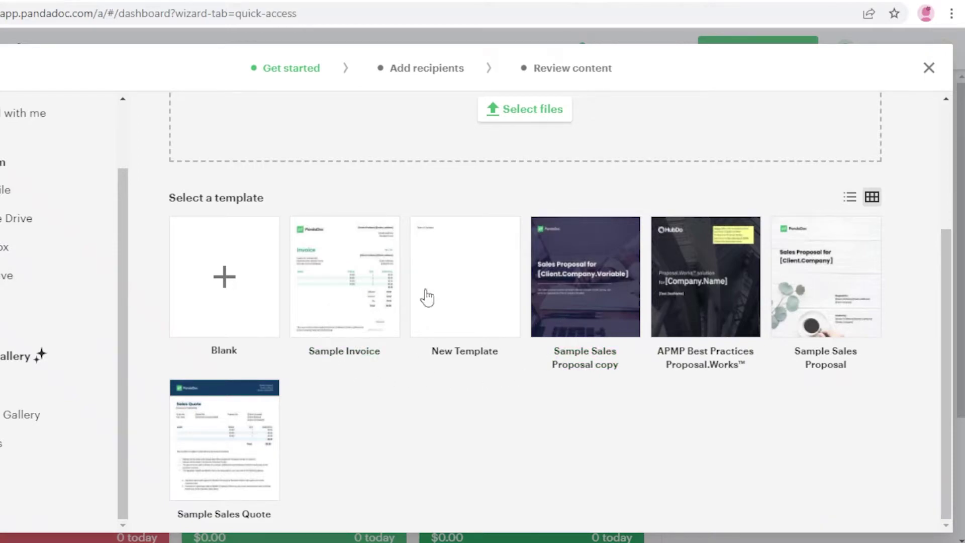
scroll(364, 278, up, 4)
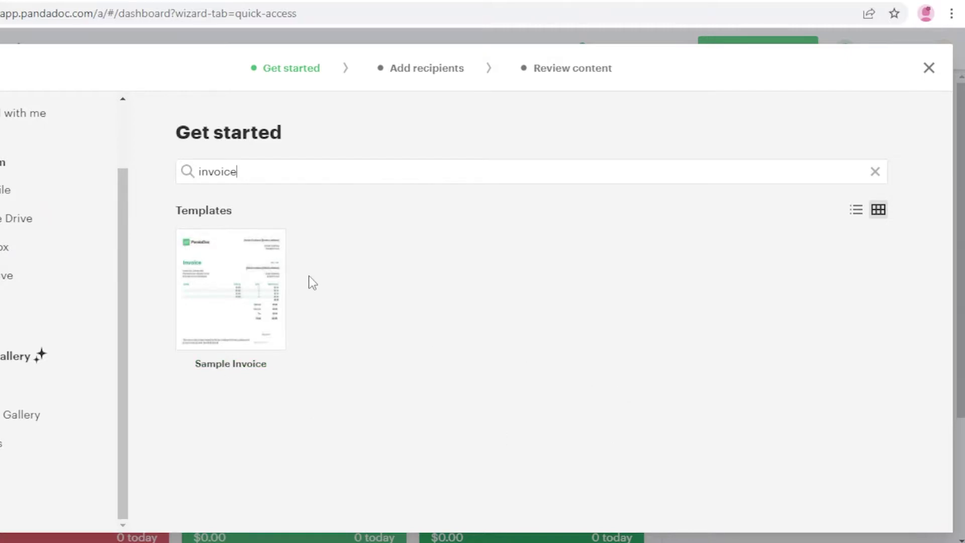
click(266, 272)
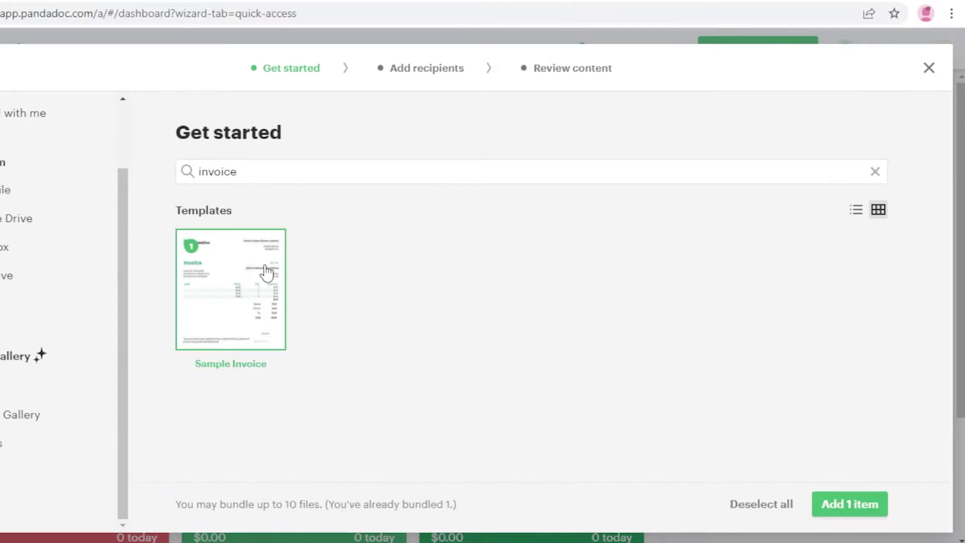
click(831, 511)
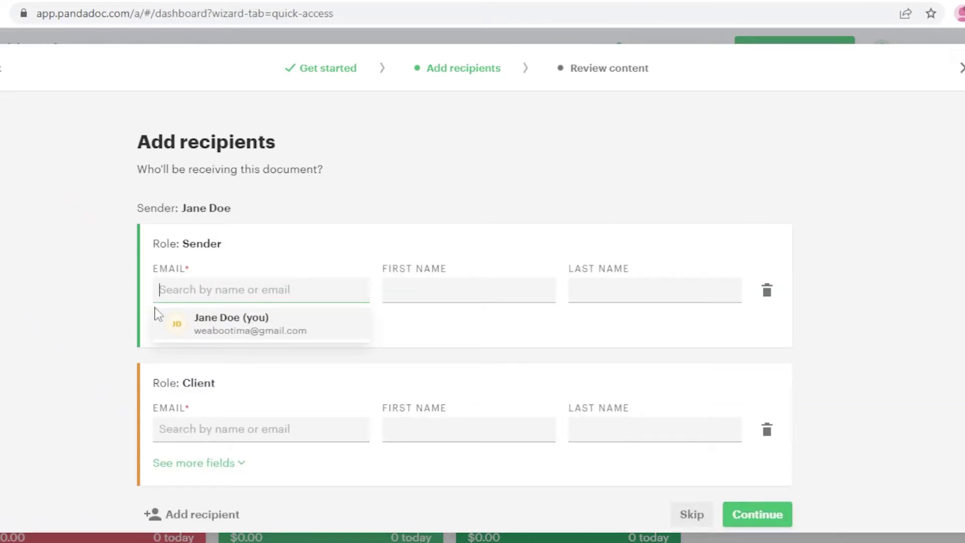
Assign yourself as both the Sender and Client recipients and continue to the draft
click(198, 339)
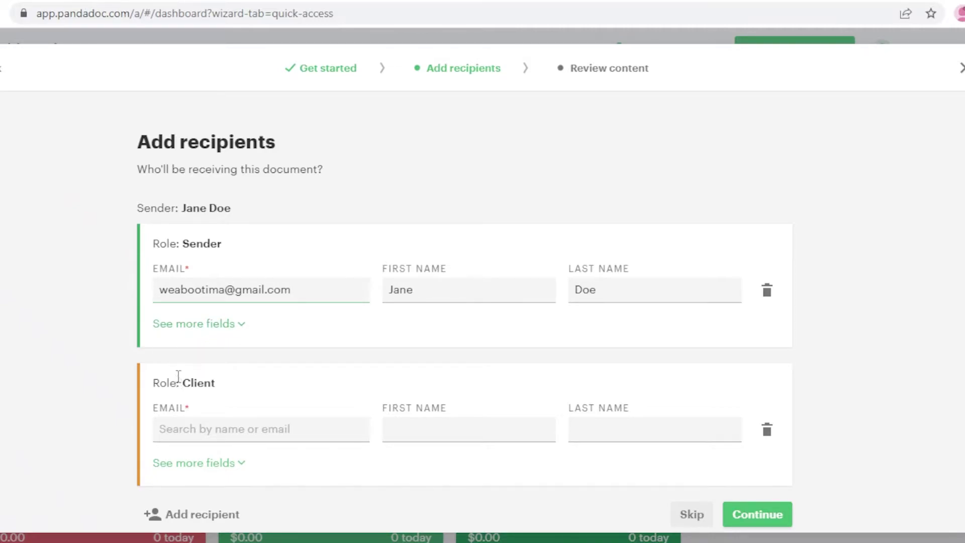
click(191, 425)
click(238, 394)
click(253, 425)
click(241, 461)
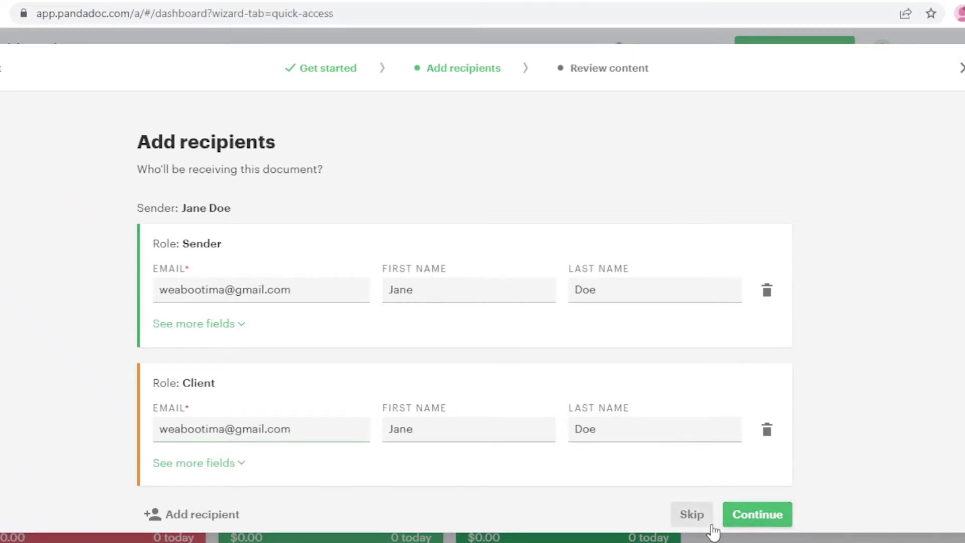
click(693, 519)
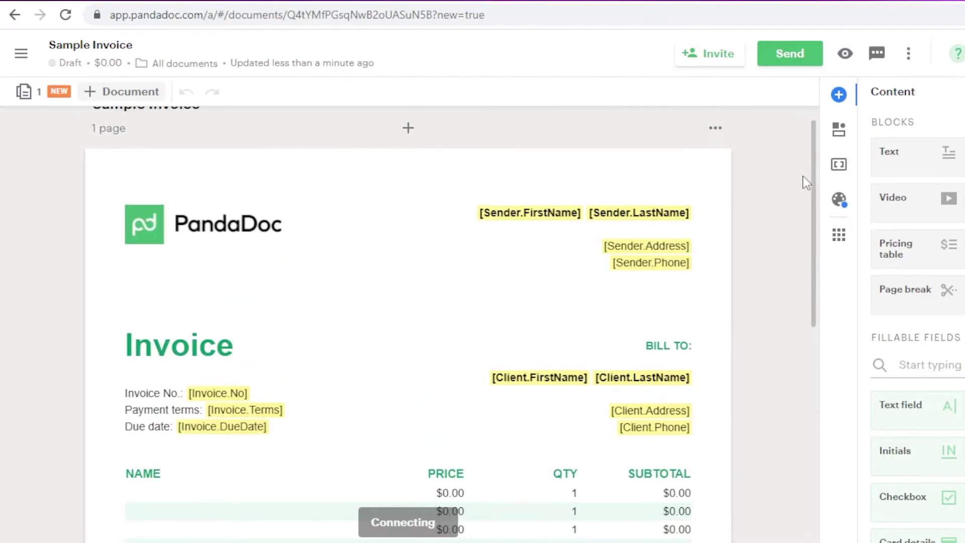
Open the Sender.FirstName variable's value entry on the invoice
click(533, 213)
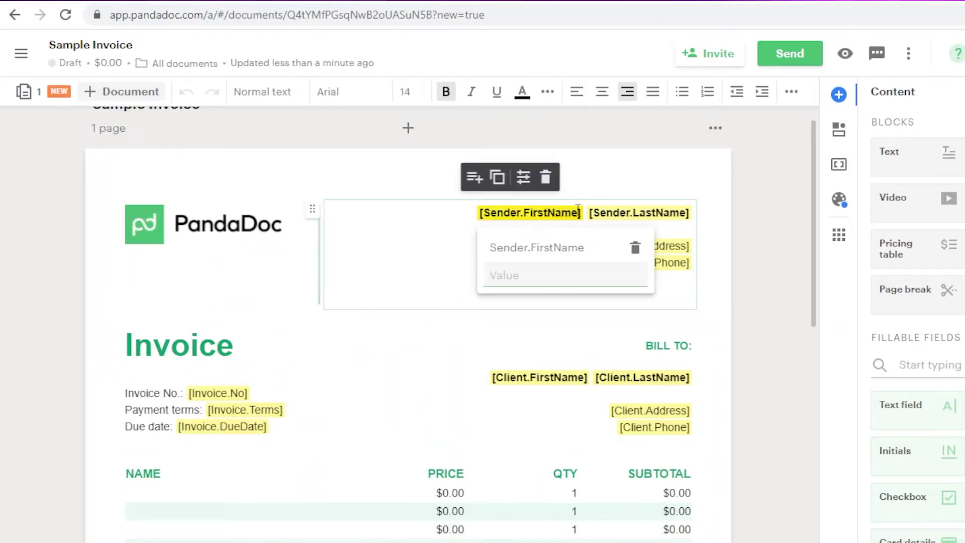
click(718, 222)
click(543, 217)
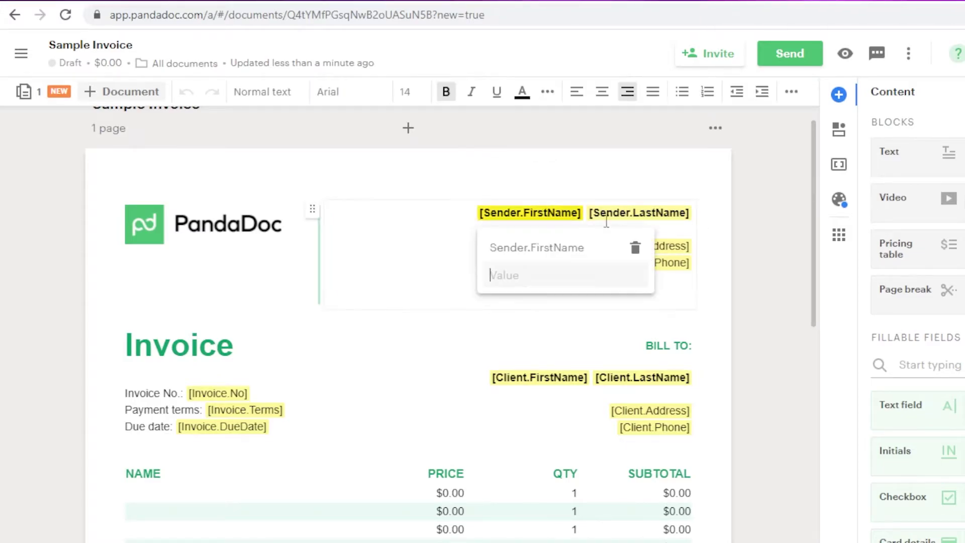
click(772, 224)
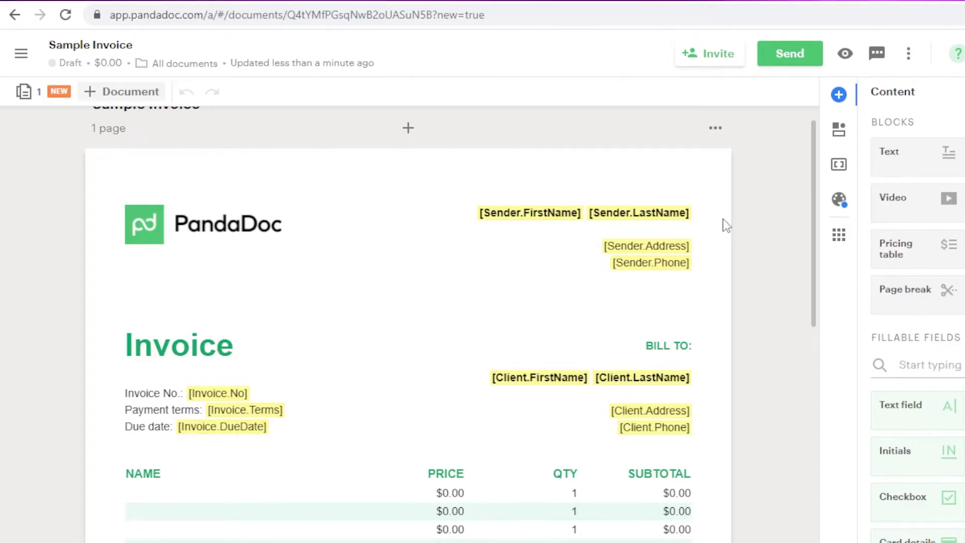
click(558, 216)
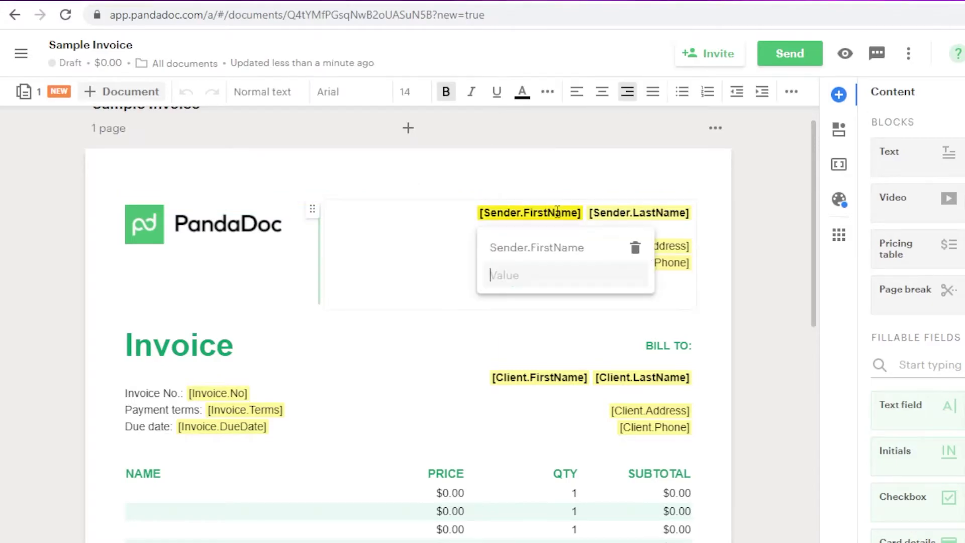
double_click(555, 212)
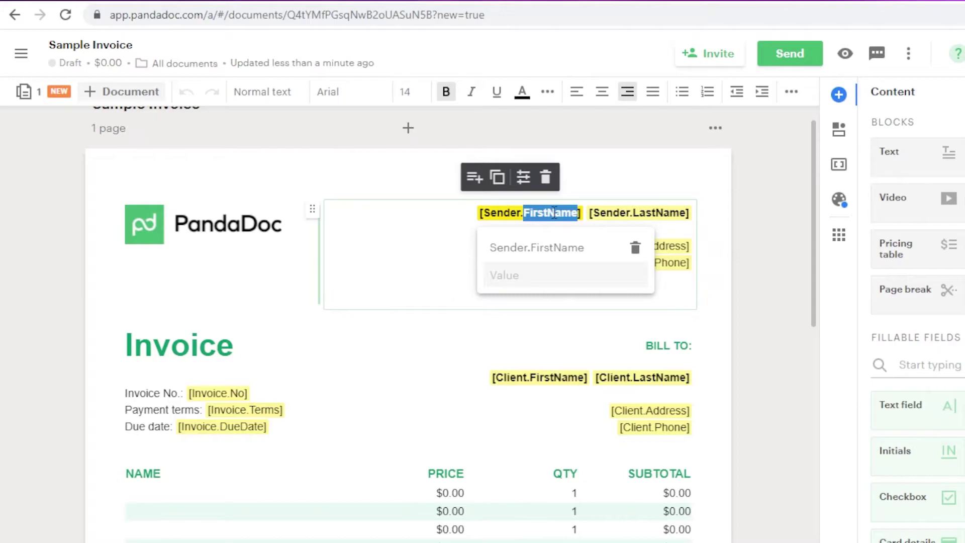
click(548, 217)
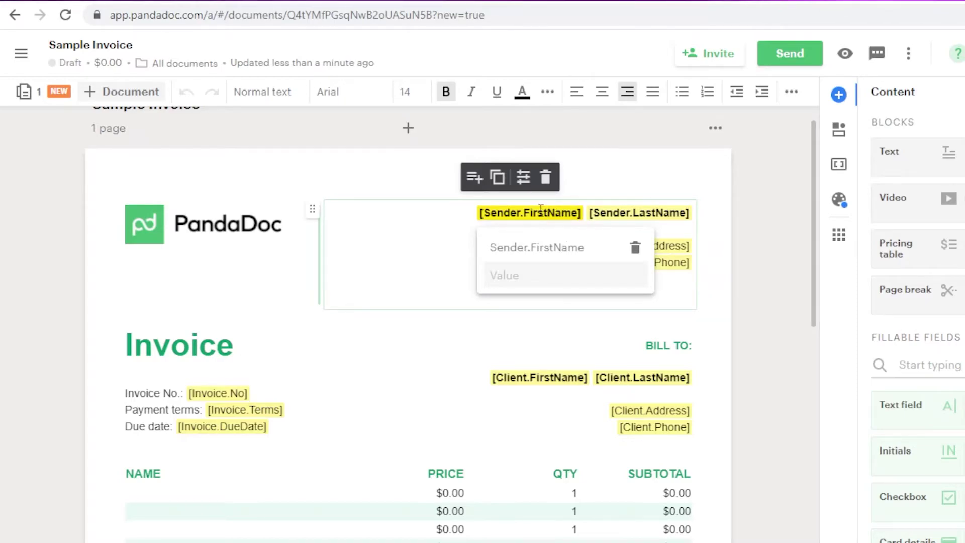
double_click(529, 214)
click(551, 214)
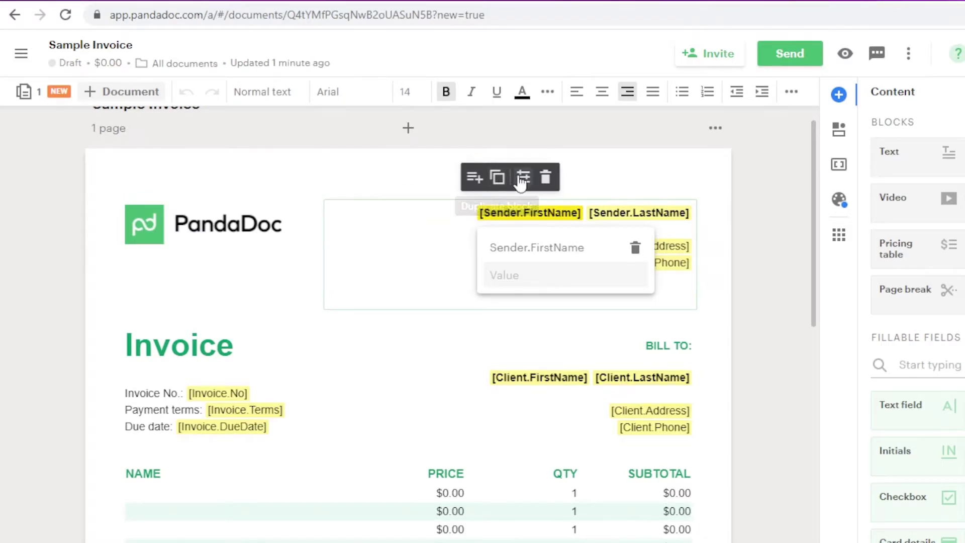
Enter the sender's first name and last name in the Sender.FirstName and Sender.LastName variables
right_click(523, 267)
click(523, 267)
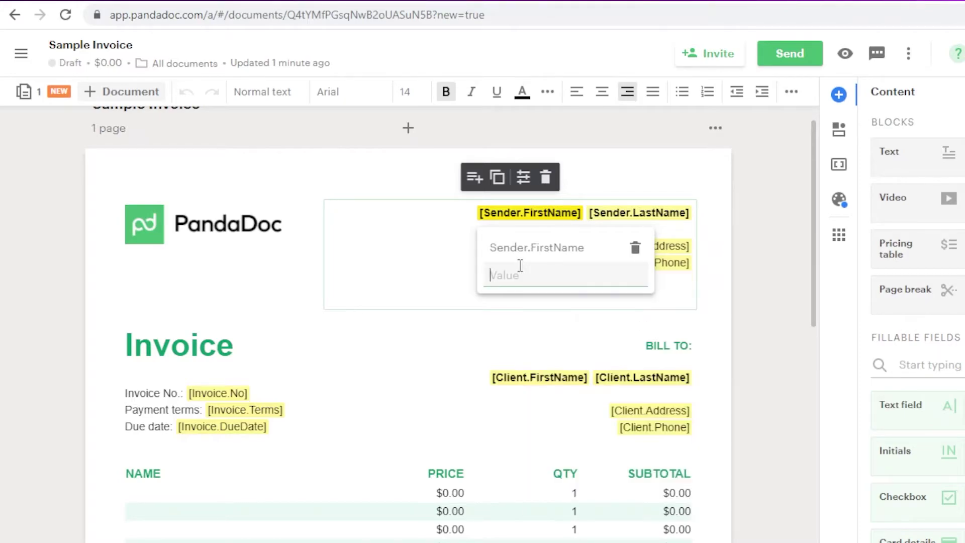
text(jAN)
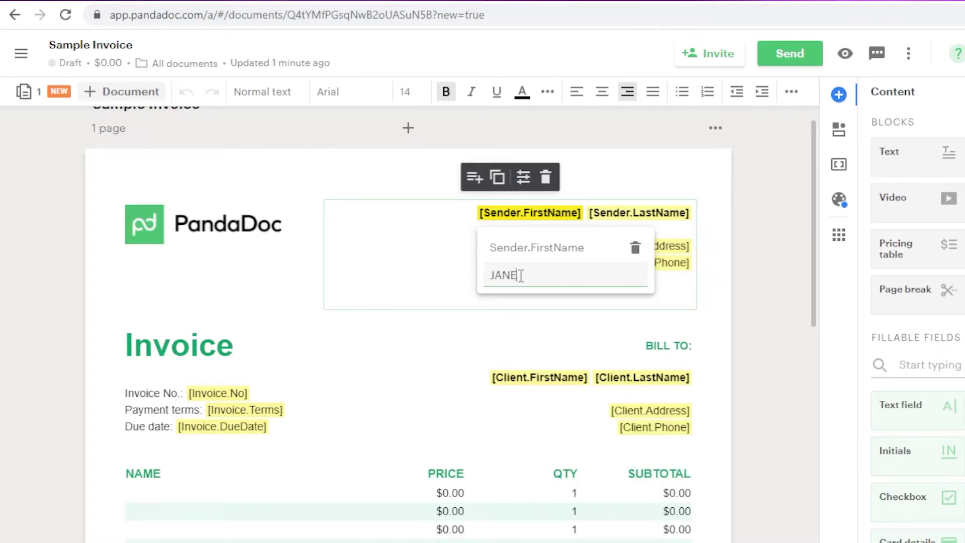
text(E)
click(637, 211)
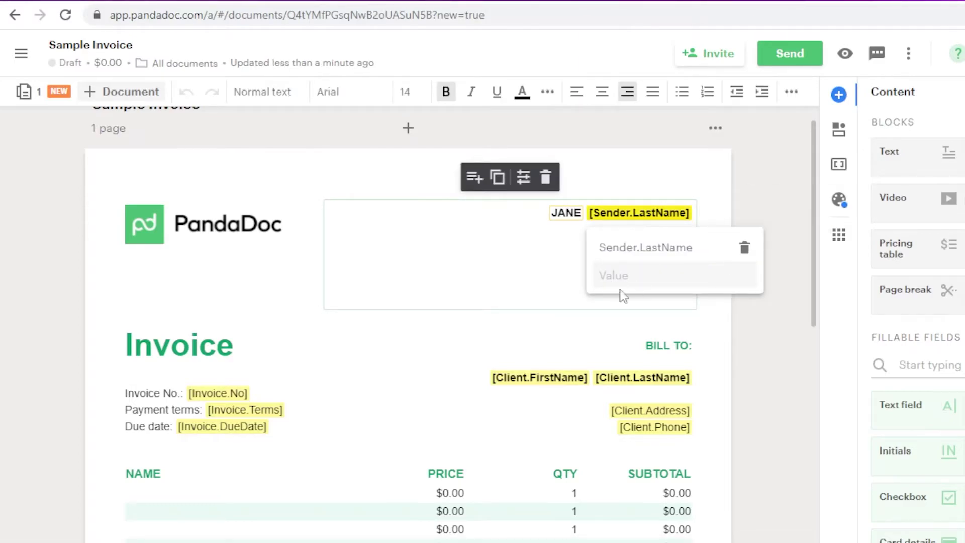
click(631, 278)
text(DOE)
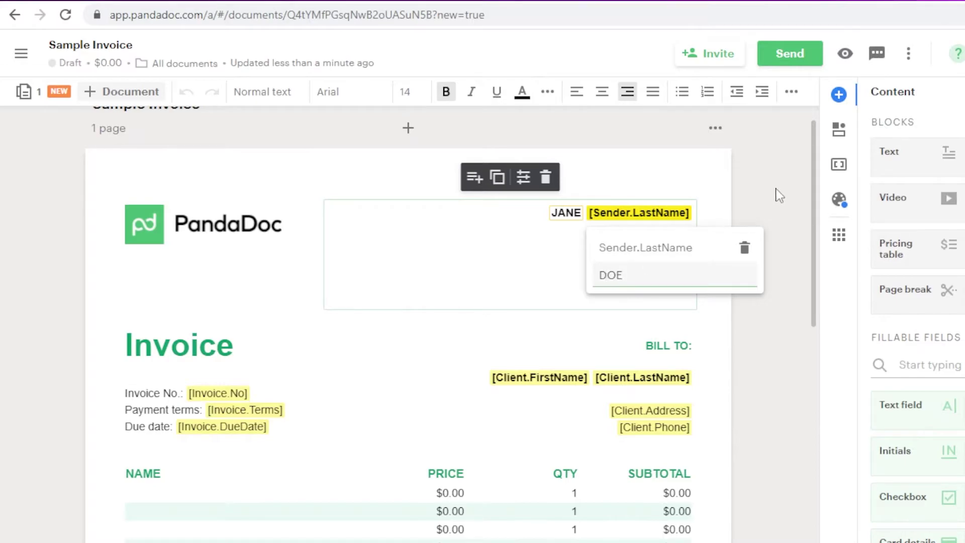
click(779, 195)
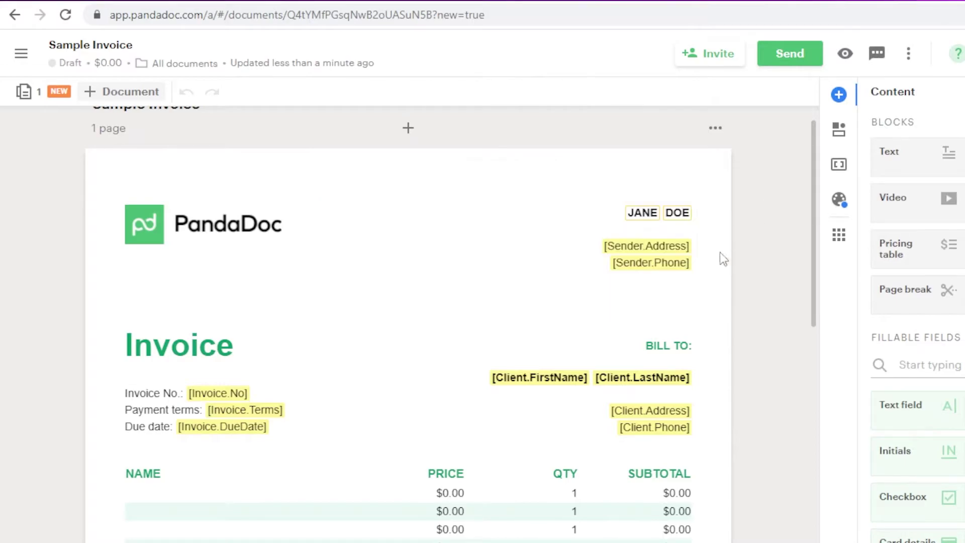
Set Sender.Address to XYZ ST and Sender.Phone to 0000
click(652, 244)
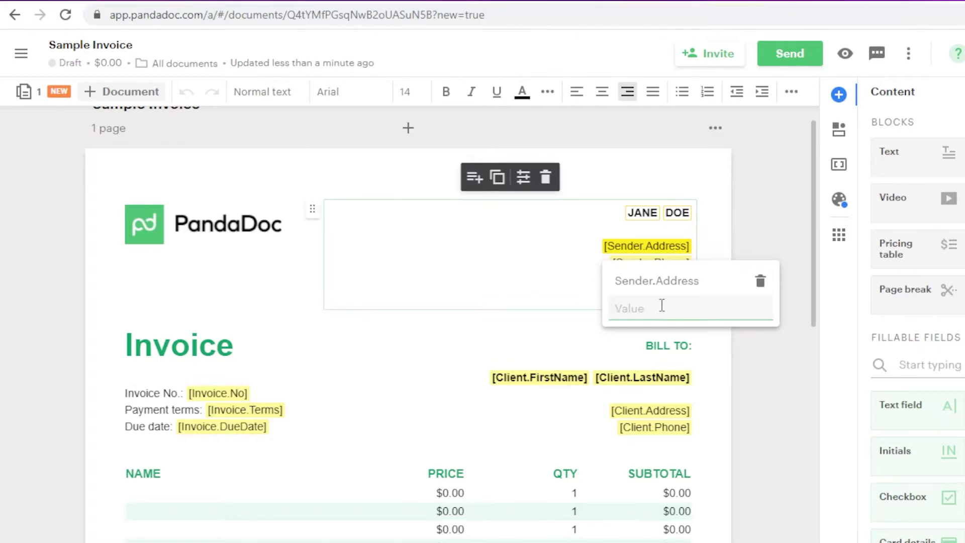
text(XYZ S)
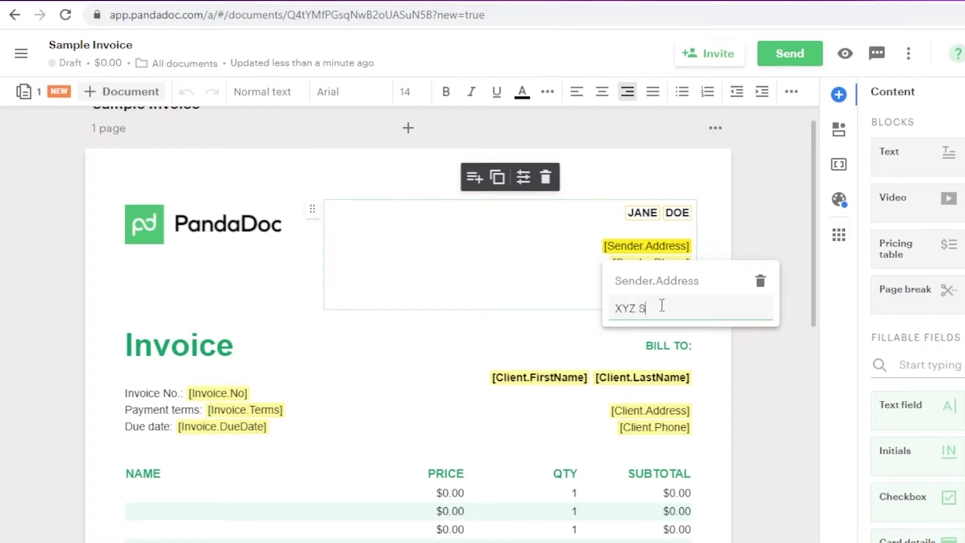
text(T)
key(Return)
click(651, 267)
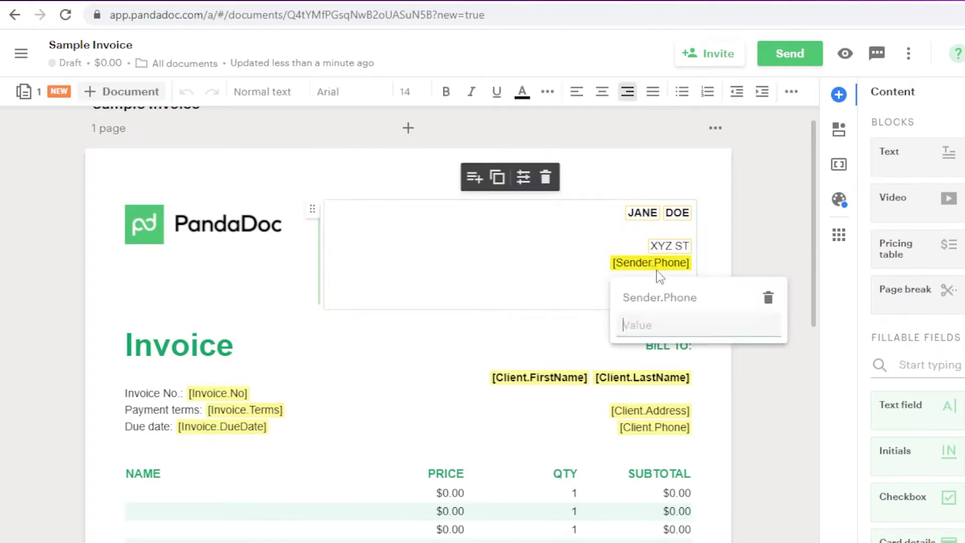
text(0000)
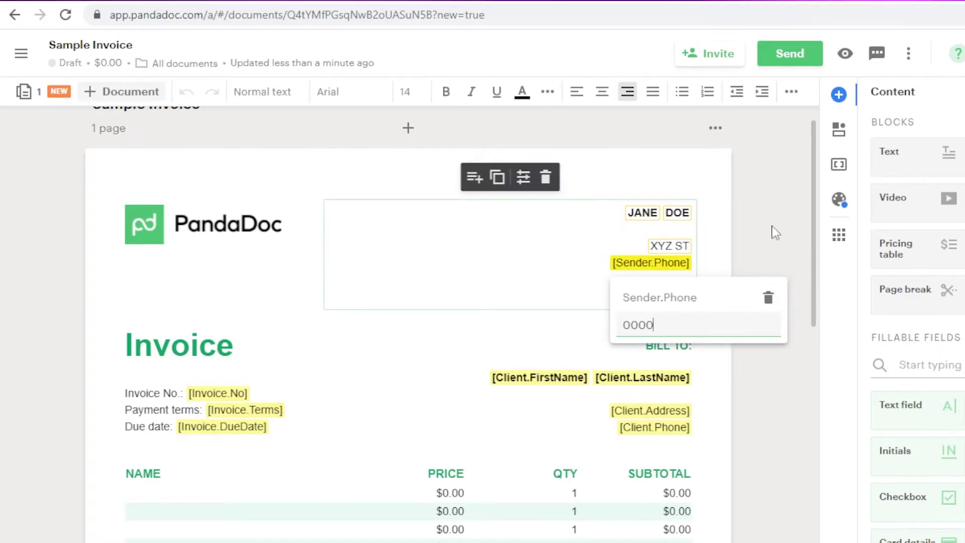
key(Return)
scroll(560, 304, down, 2)
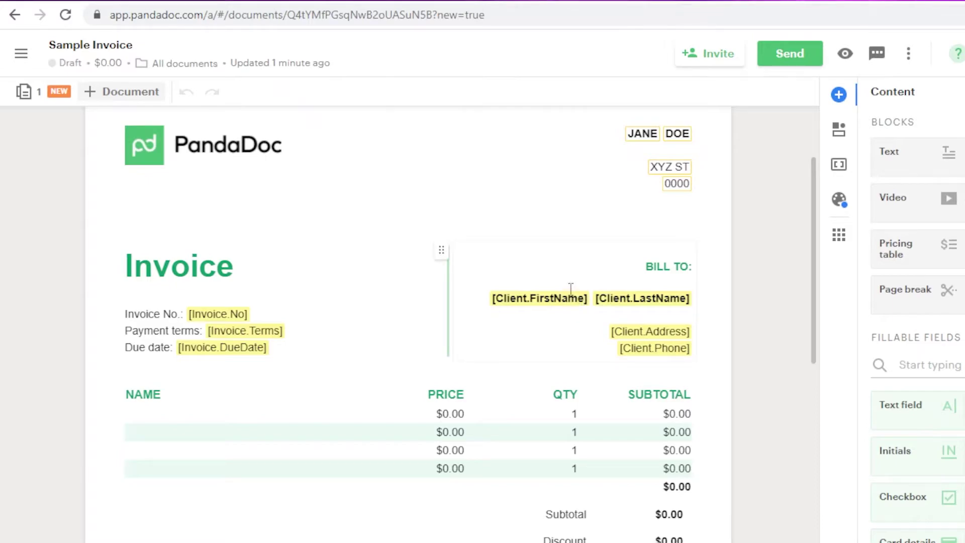
Enter the client's first and last name in the Client.FirstName and Client.LastName variables
click(578, 298)
scroll(599, 285, down, 2)
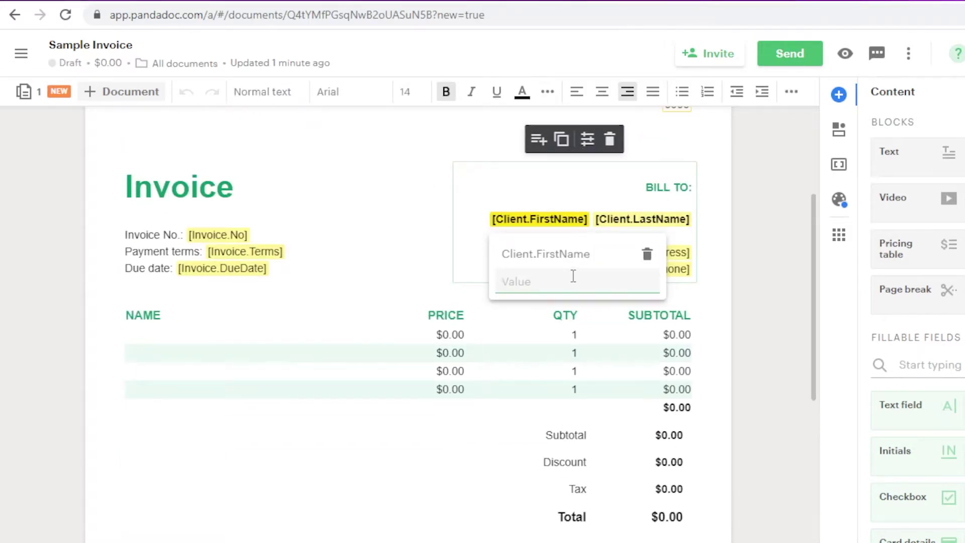
text(KAY)
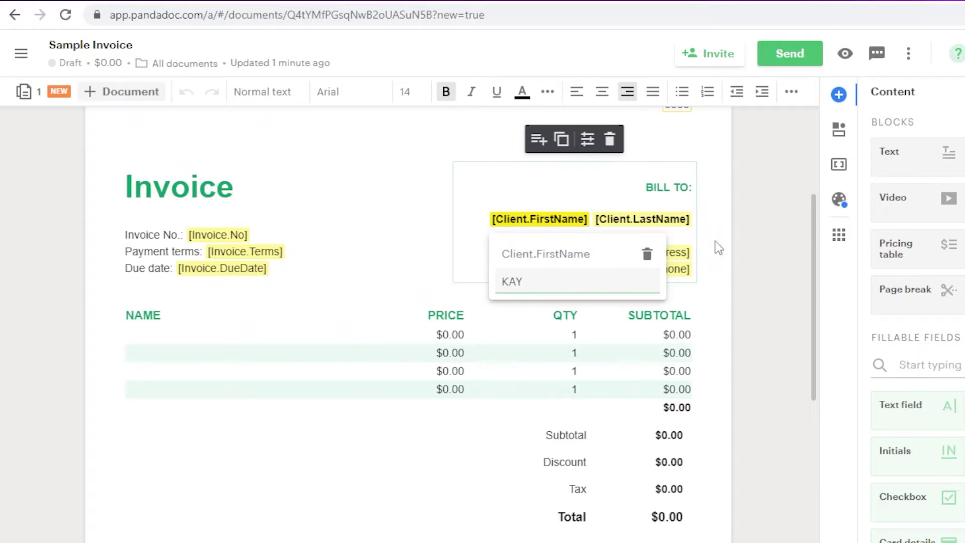
key(Return)
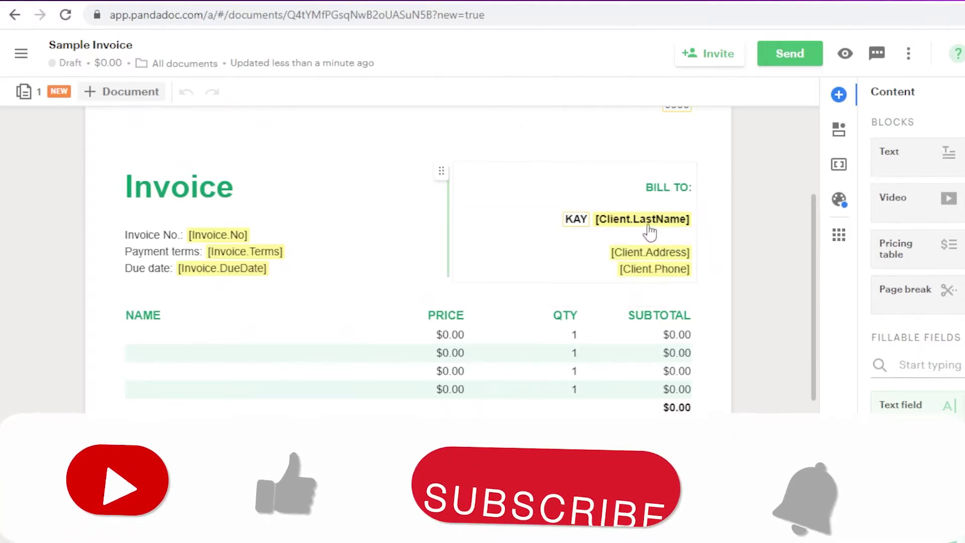
click(667, 217)
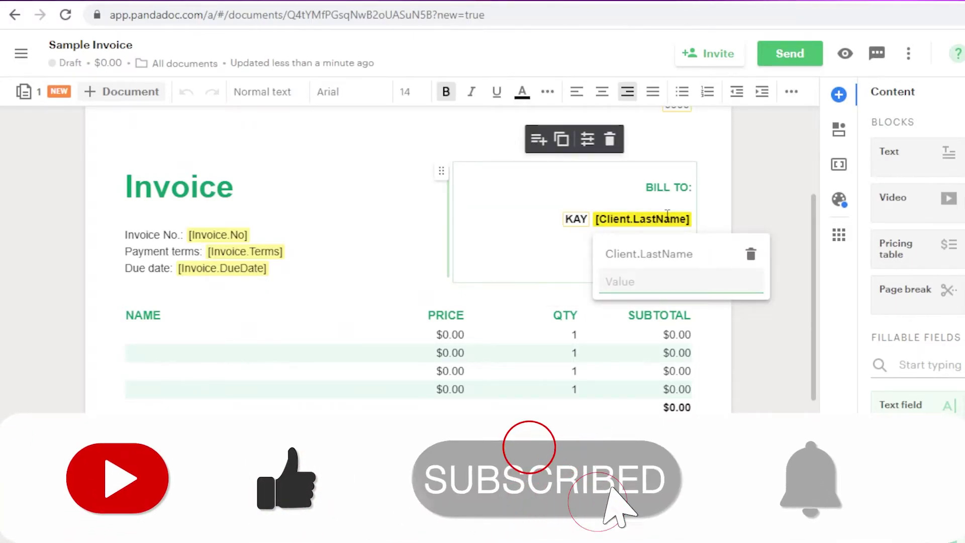
text(MCKAY)
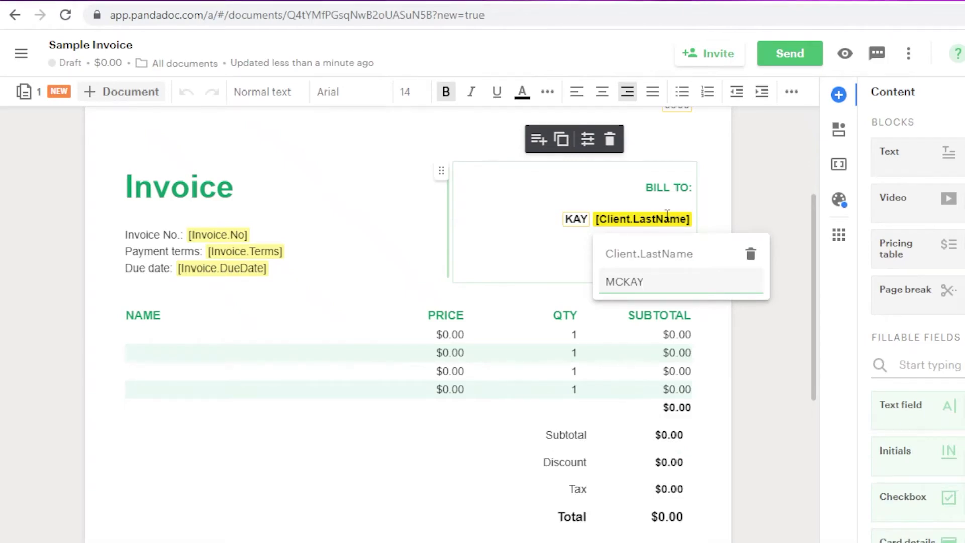
click(734, 190)
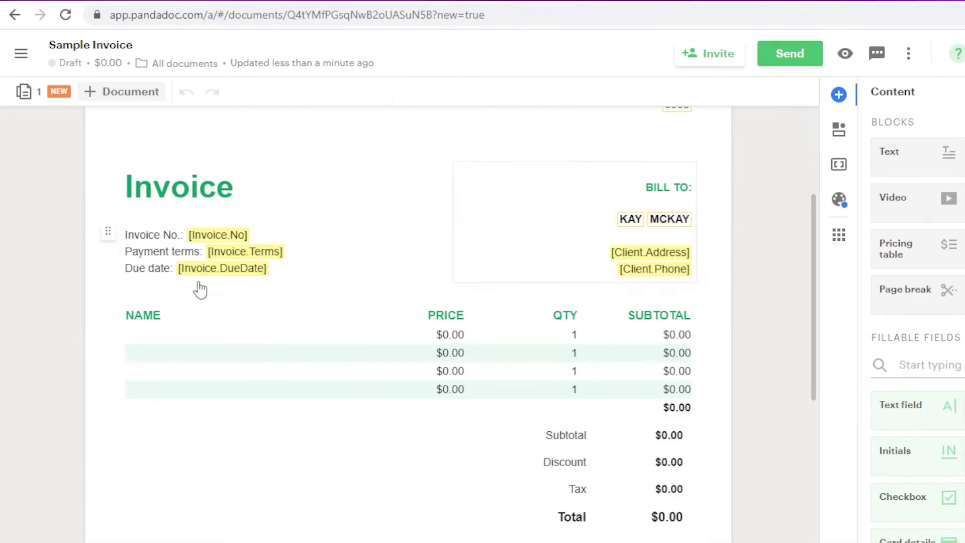
Set the invoice number to 001, leaving the payment terms variable unfilled
click(223, 232)
text(001)
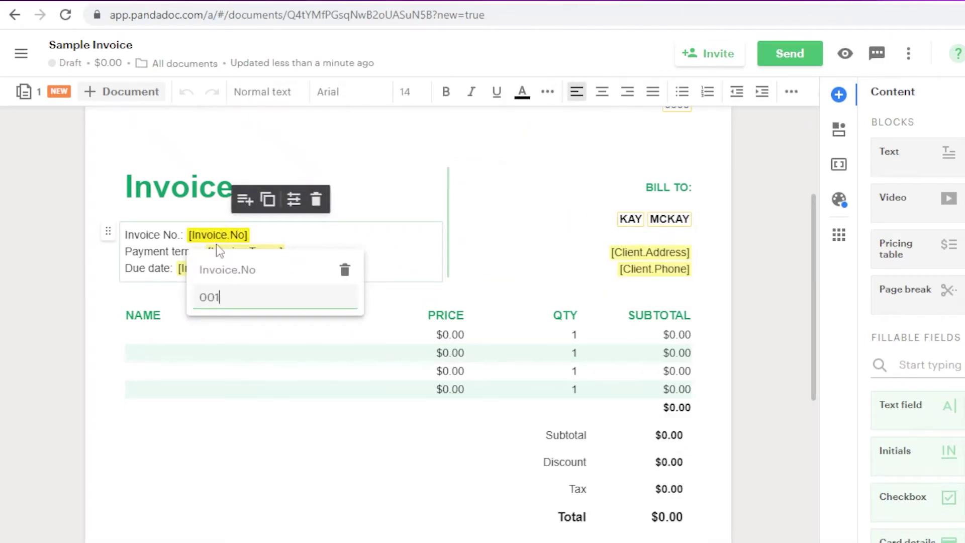
key(Return)
click(231, 254)
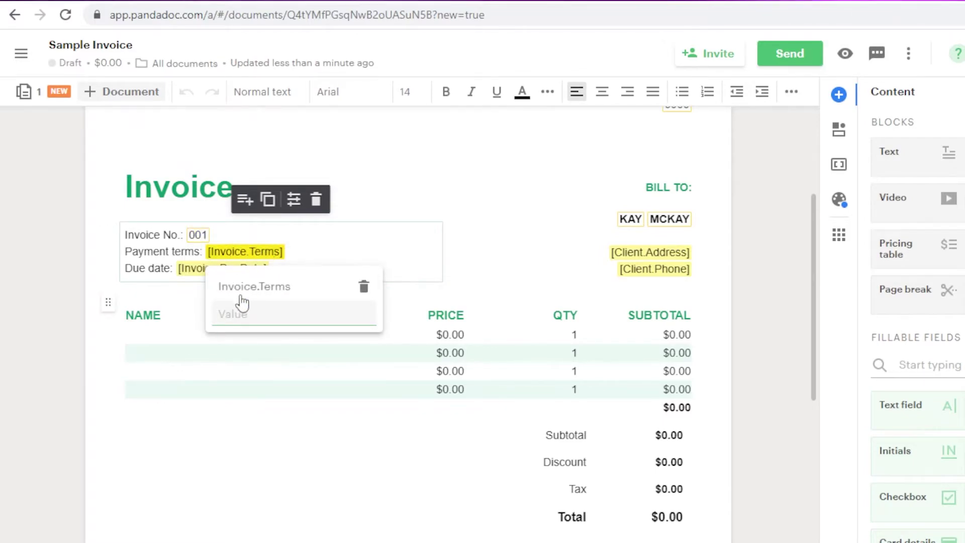
click(245, 387)
scroll(340, 310, down, 3)
scroll(464, 297, up, 1)
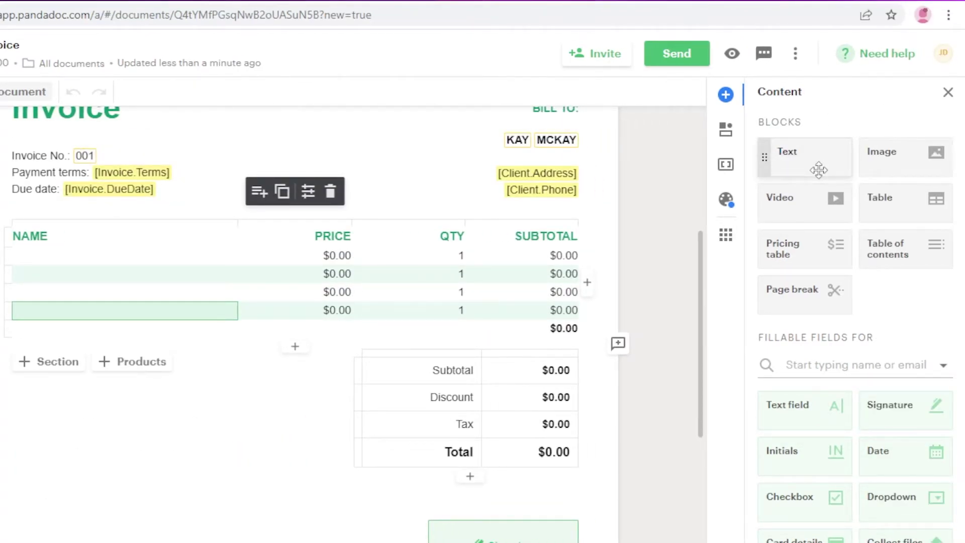
Drop a Text block from the Content panel just below the Invoice heading
drag(823, 151, 118, 134)
drag(233, 127, 237, 129)
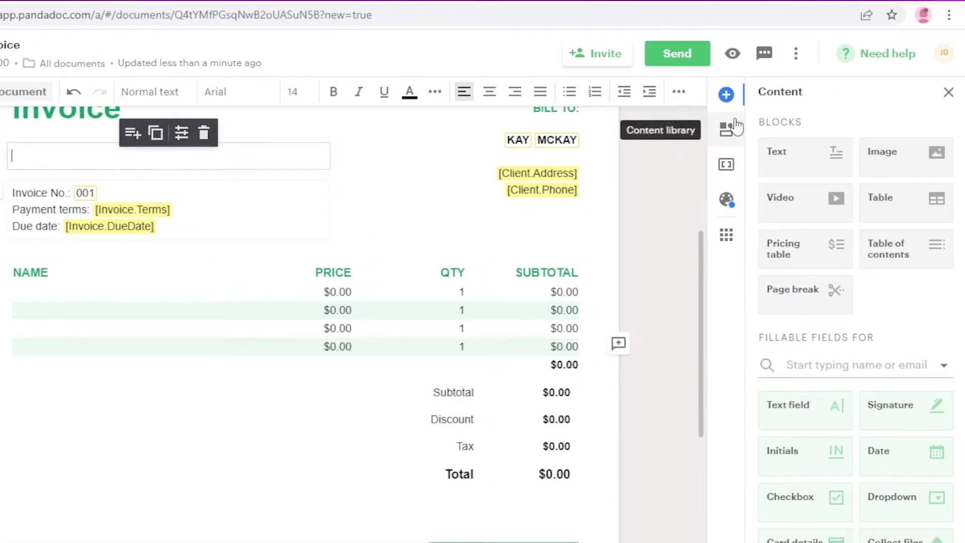
scroll(879, 312, down, 2)
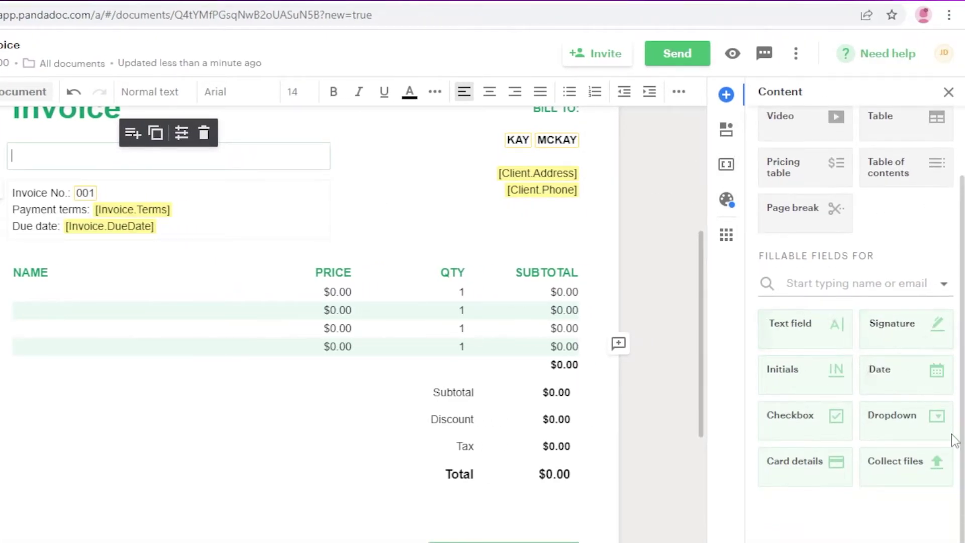
scroll(605, 342, down, 5)
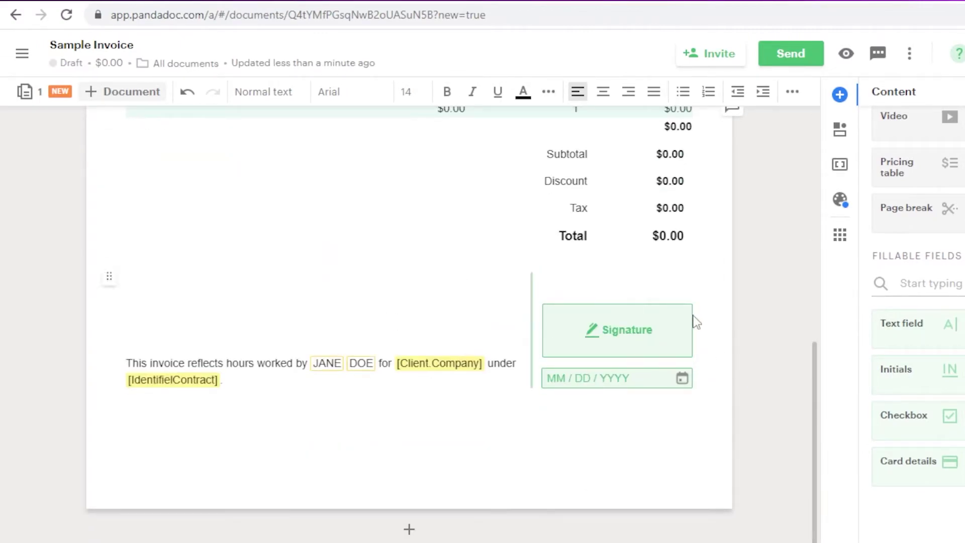
Assign the existing signature field to yourself as signer
click(613, 342)
click(608, 281)
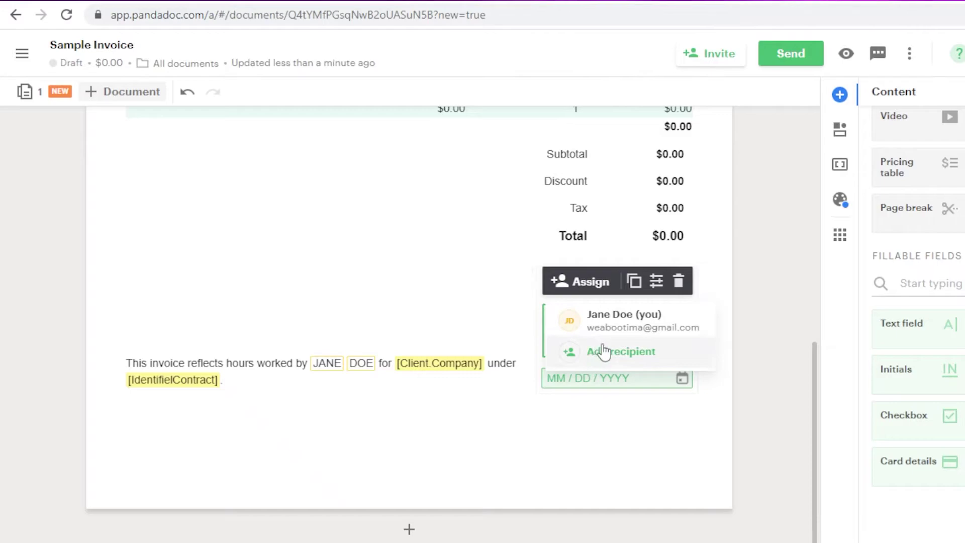
click(609, 325)
click(588, 282)
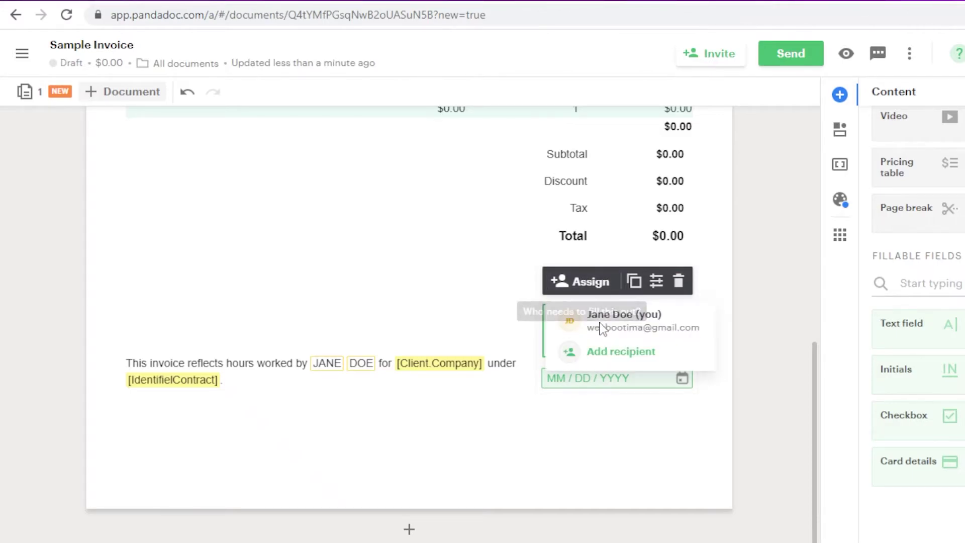
click(609, 325)
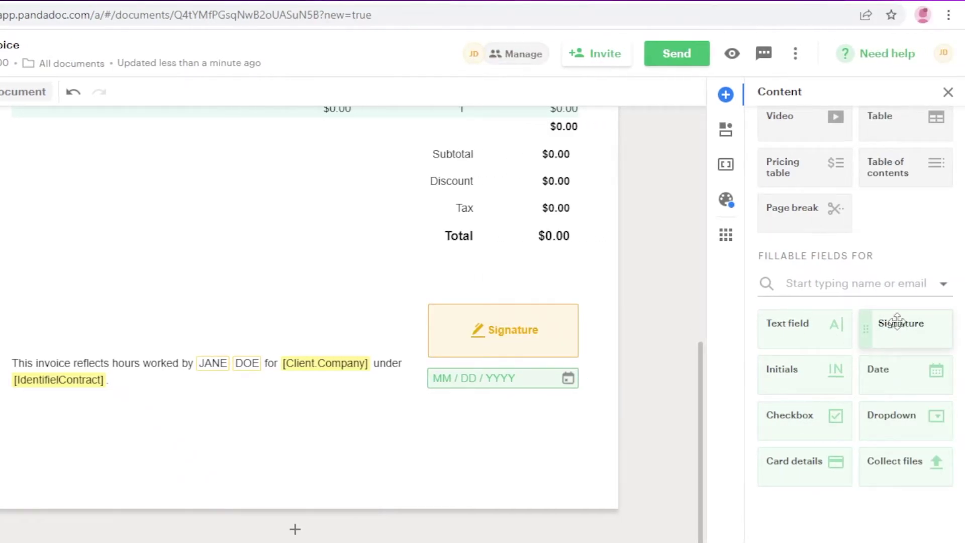
Place a second Signature field above the hours-worked paragraph and close its signing preview
mouse_move(897, 320)
mouse_down()
mouse_move(616, 347)
mouse_move(462, 308)
mouse_move(294, 311)
mouse_up()
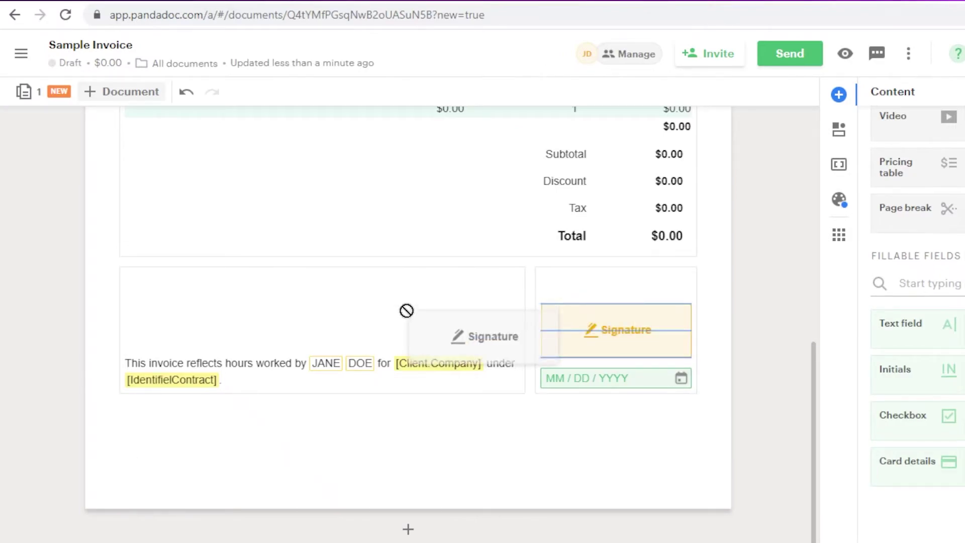
drag(407, 310, 409, 302)
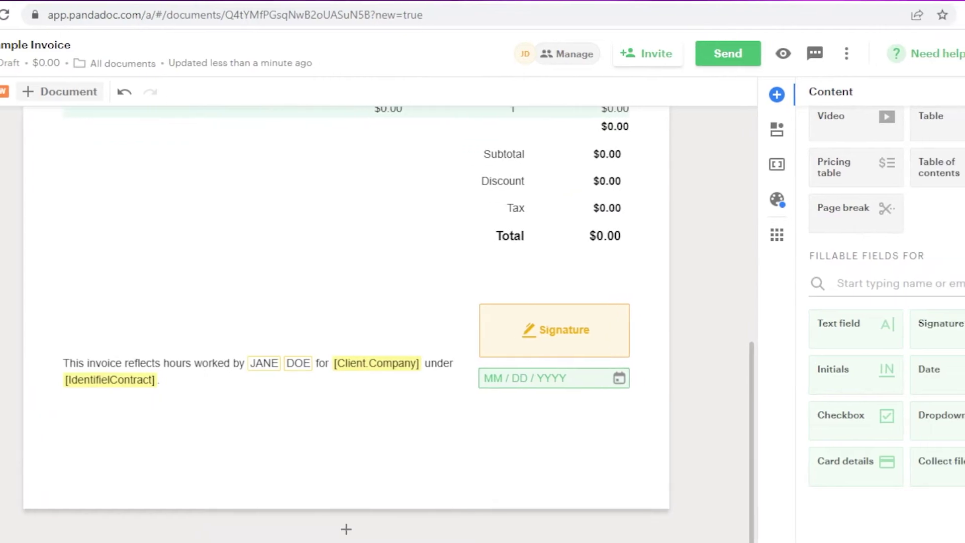
mouse_move(960, 317)
mouse_down()
mouse_move(630, 362)
mouse_move(365, 318)
mouse_move(53, 358)
mouse_move(65, 376)
mouse_move(64, 361)
mouse_up()
click(136, 372)
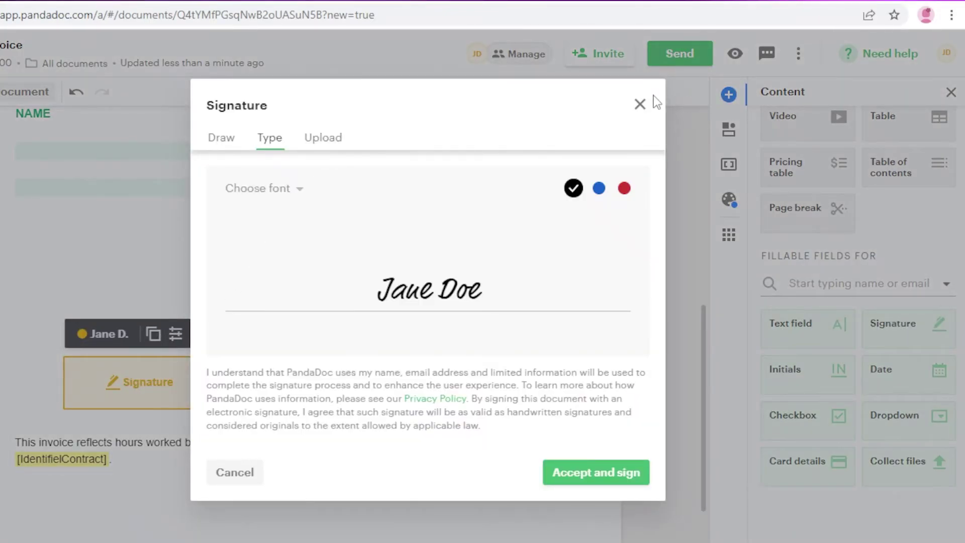
click(640, 104)
Check the new signature field's assignee without adding a recipient, then review the closing section
click(118, 334)
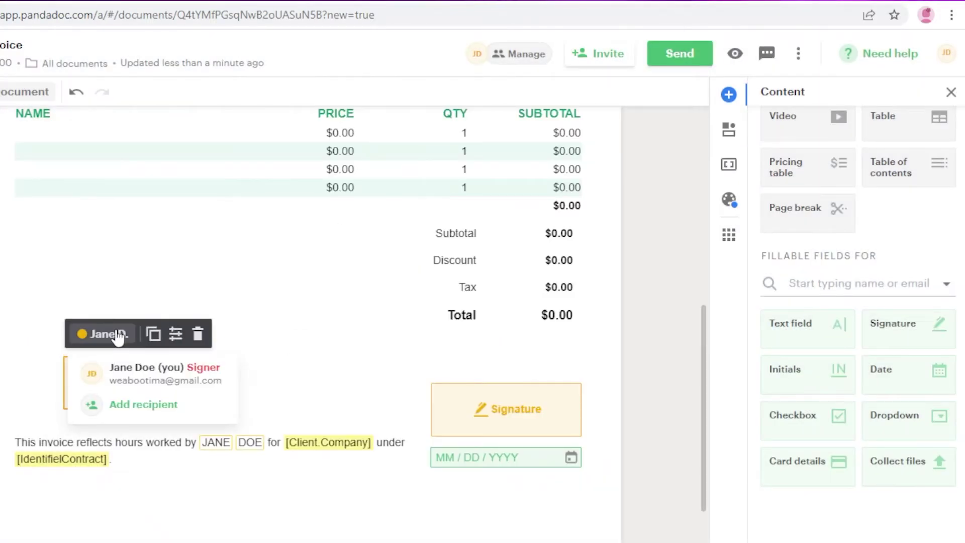
click(140, 406)
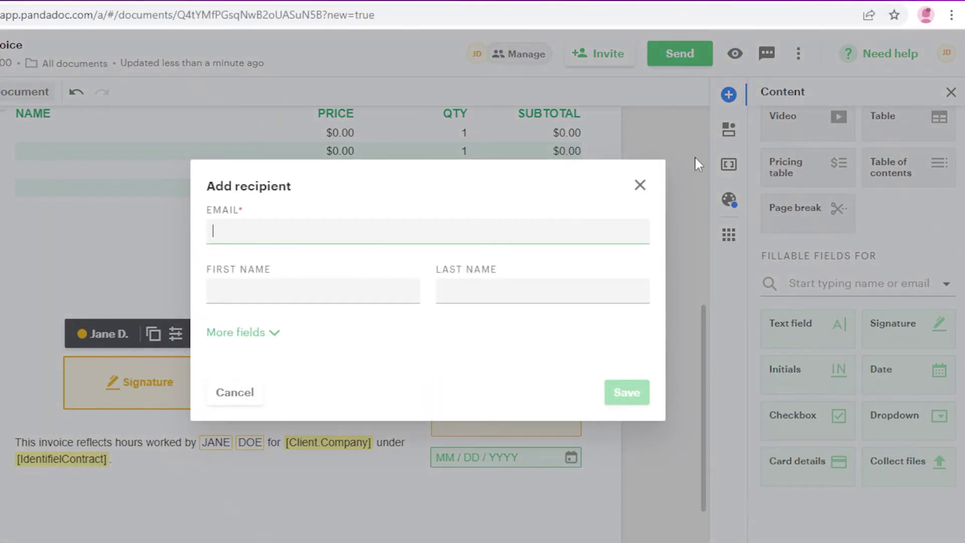
click(642, 186)
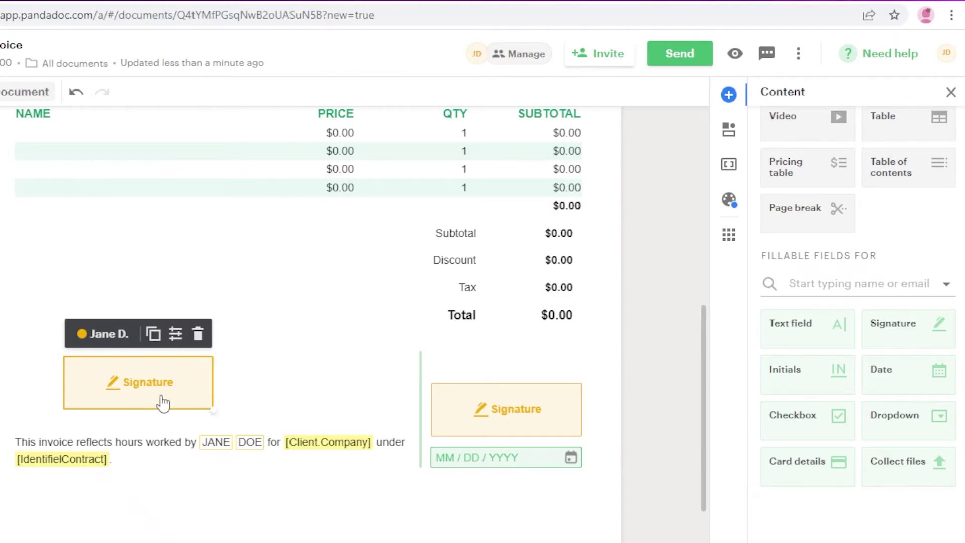
scroll(359, 307, up, 6)
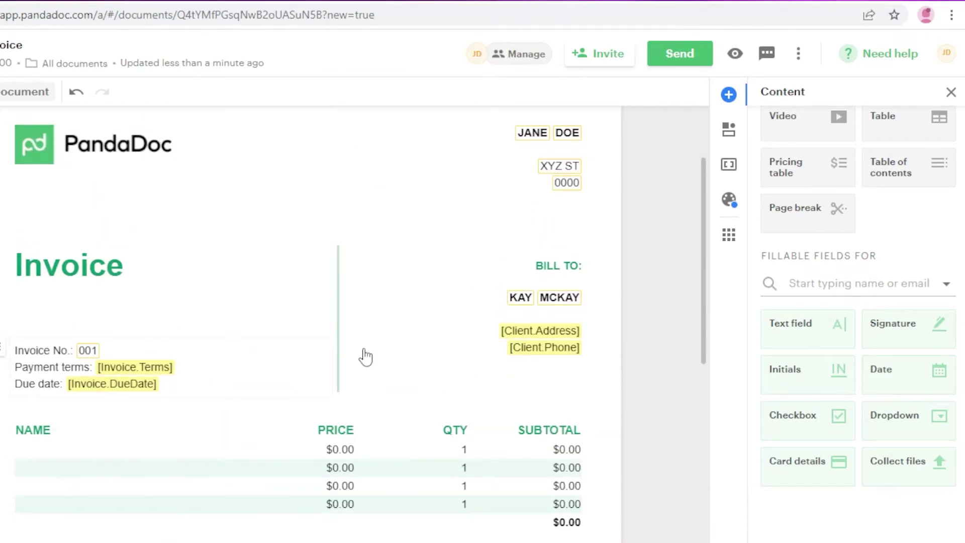
scroll(363, 356, up, 2)
scroll(371, 362, down, 9)
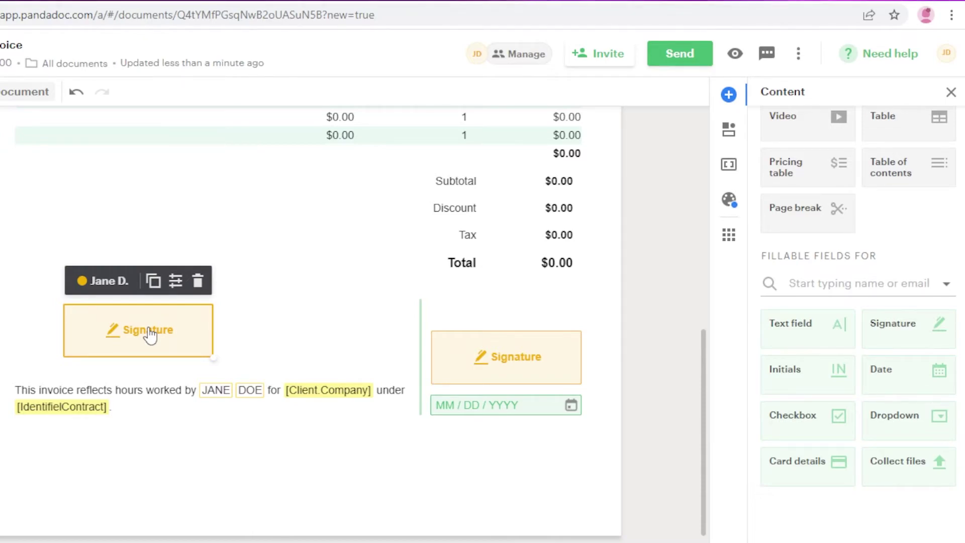
scroll(204, 377, up, 3)
scroll(181, 427, up, 1)
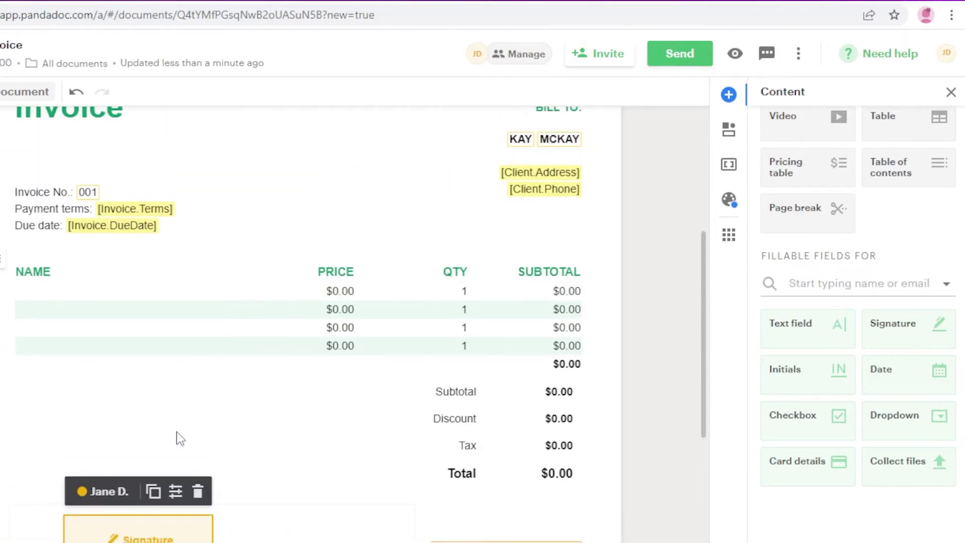
scroll(189, 426, down, 5)
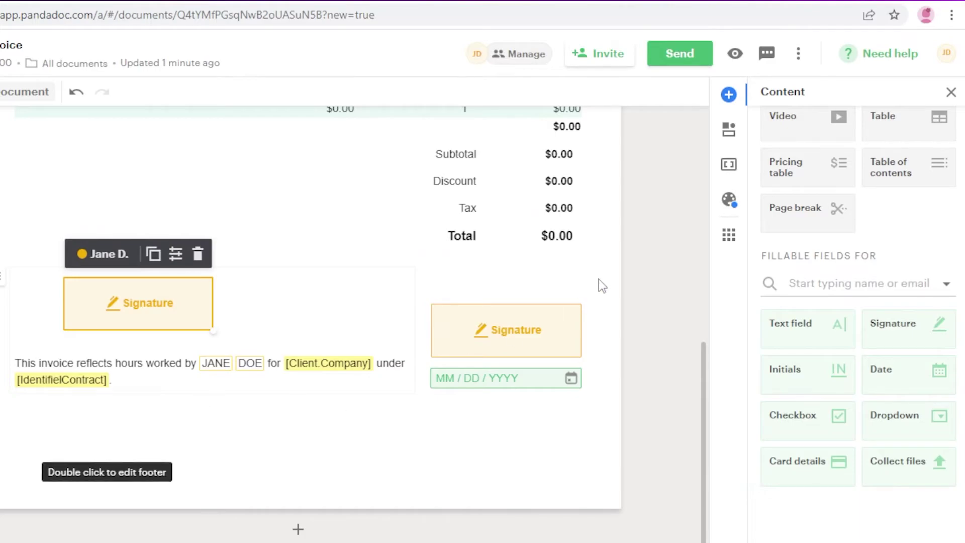
scroll(286, 196, up, 8)
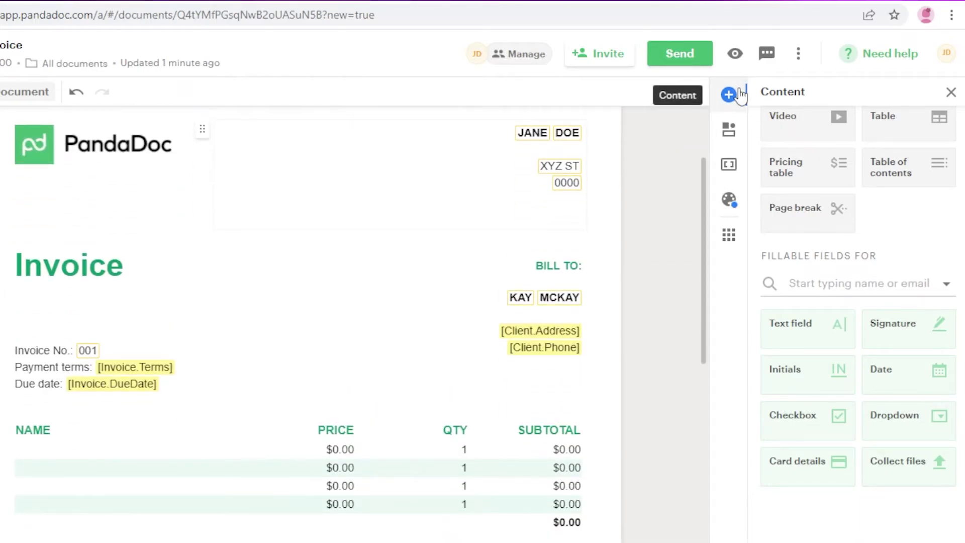
Check the Variables list: sender XYZ ST and 0000 filled; Client.Address, Client.Phone, Invoice.Terms empty
click(732, 139)
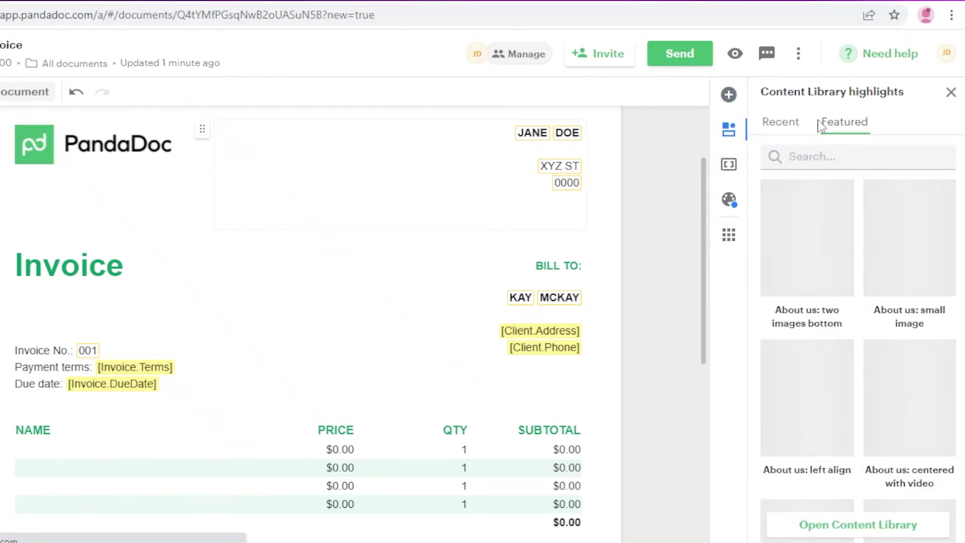
click(728, 200)
scroll(883, 323, down, 4)
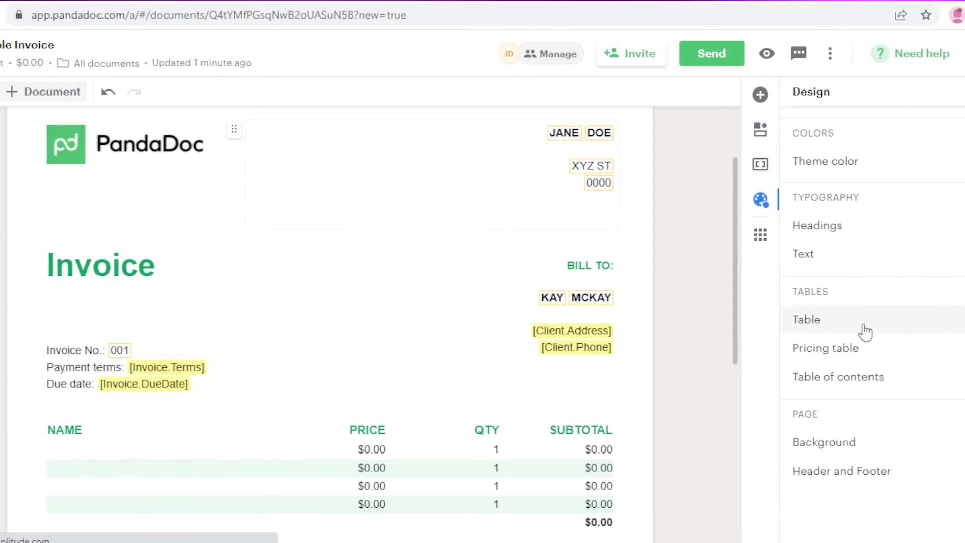
scroll(372, 327, down, 5)
scroll(387, 355, up, 8)
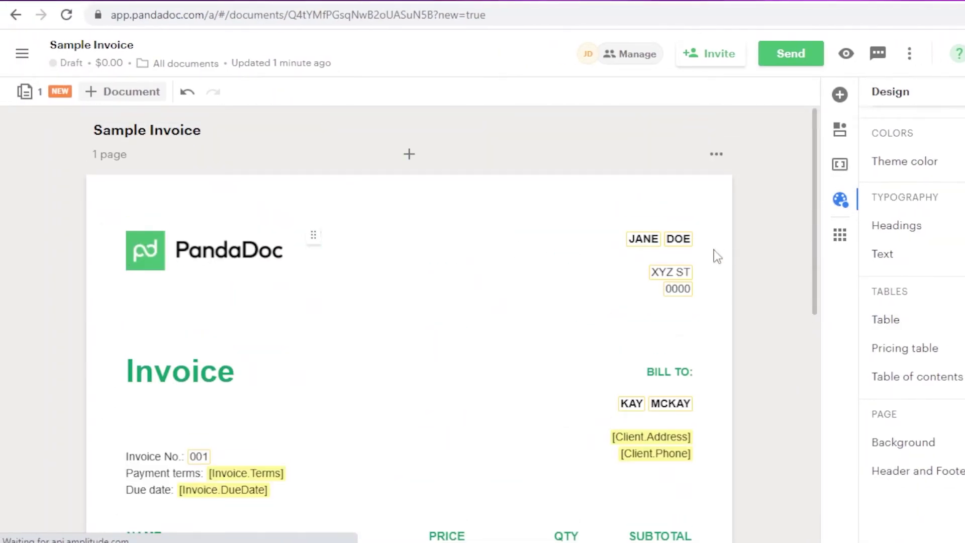
scroll(632, 256, down, 3)
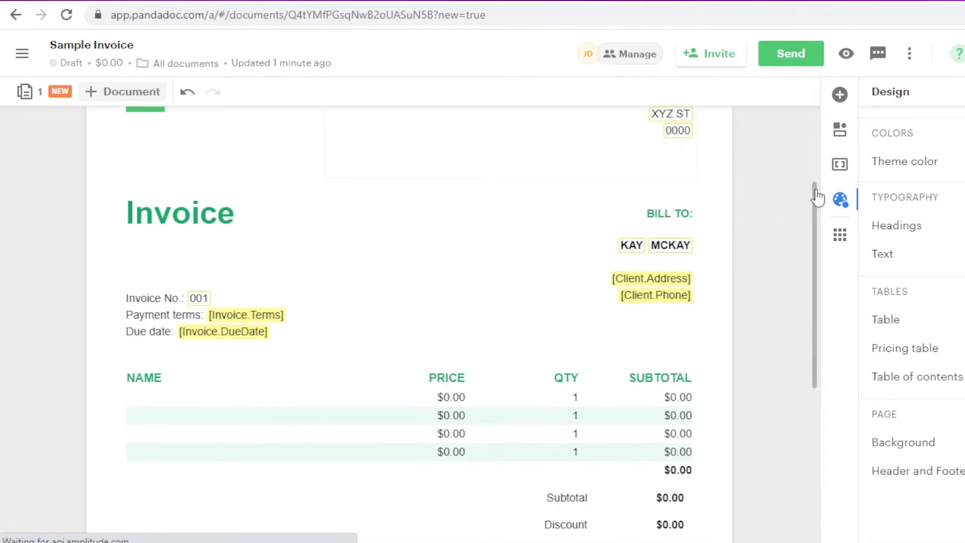
click(840, 165)
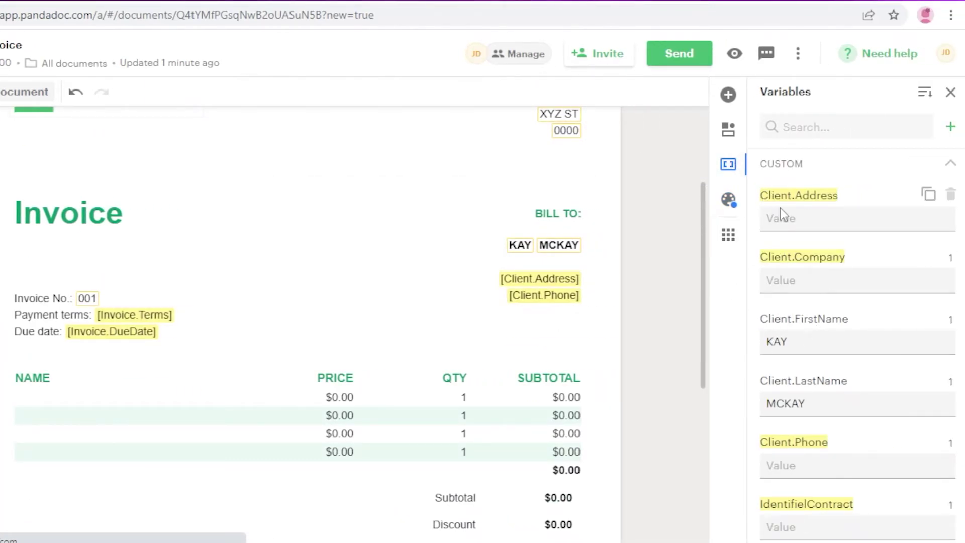
scroll(454, 129, down, 1)
scroll(468, 249, up, 4)
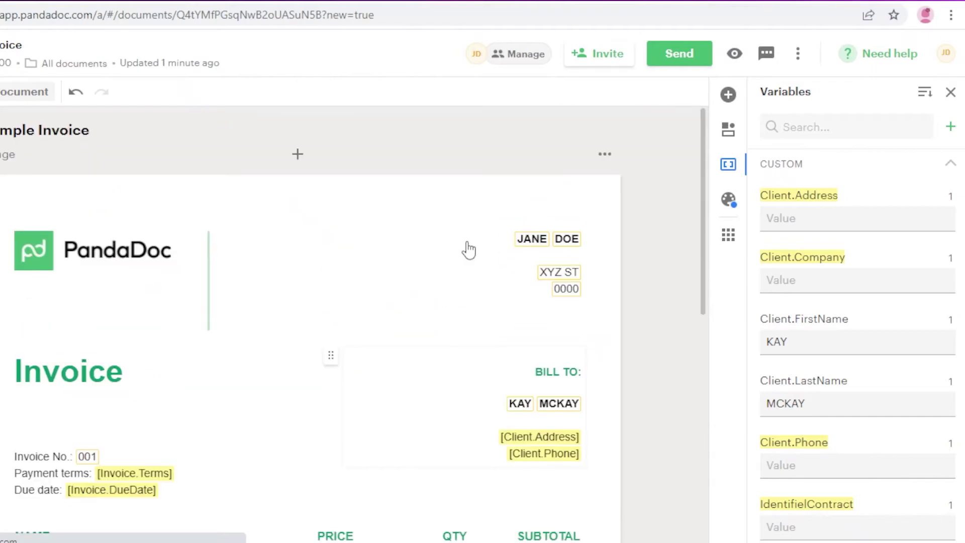
scroll(821, 296, down, 10)
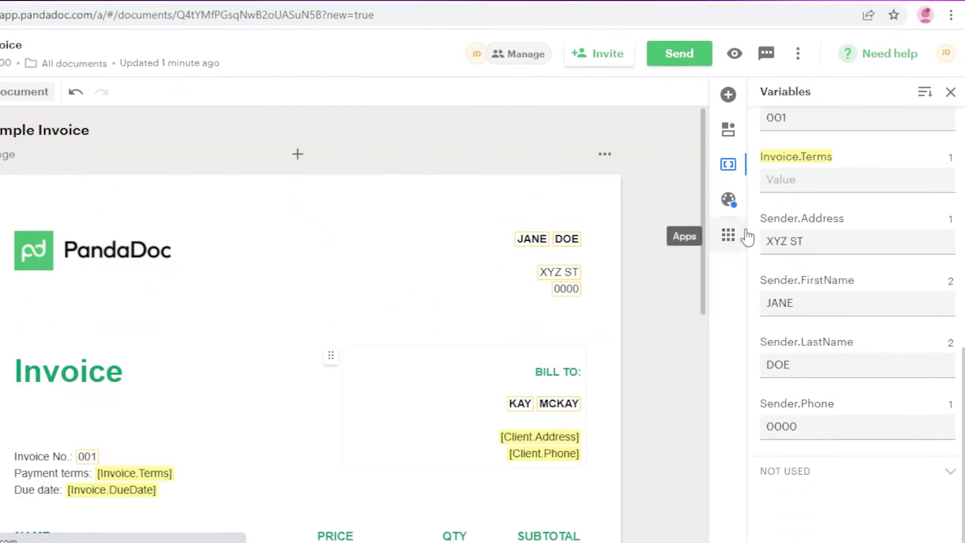
Add the Payment app from the Apps panel to the Sample Invoice, then close the Payment panel
click(741, 235)
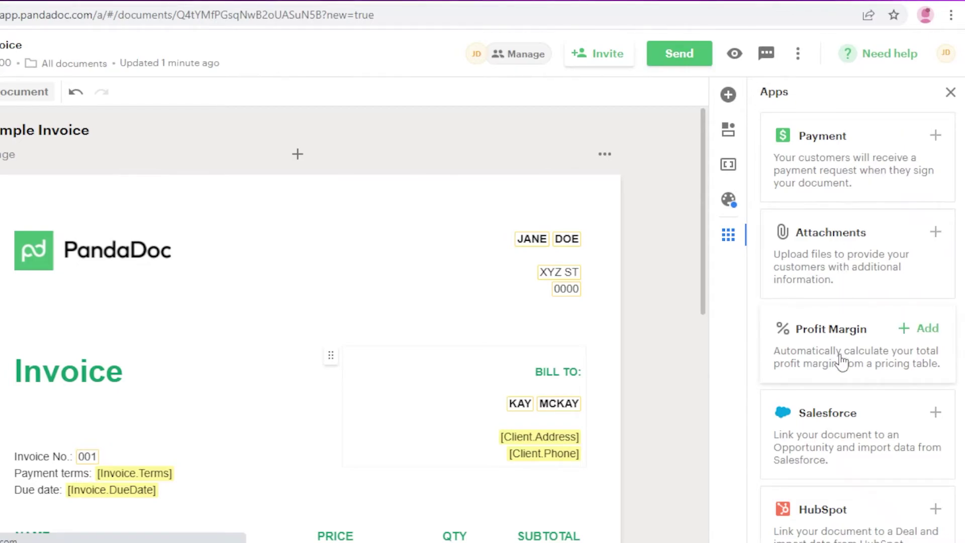
scroll(840, 357, down, 3)
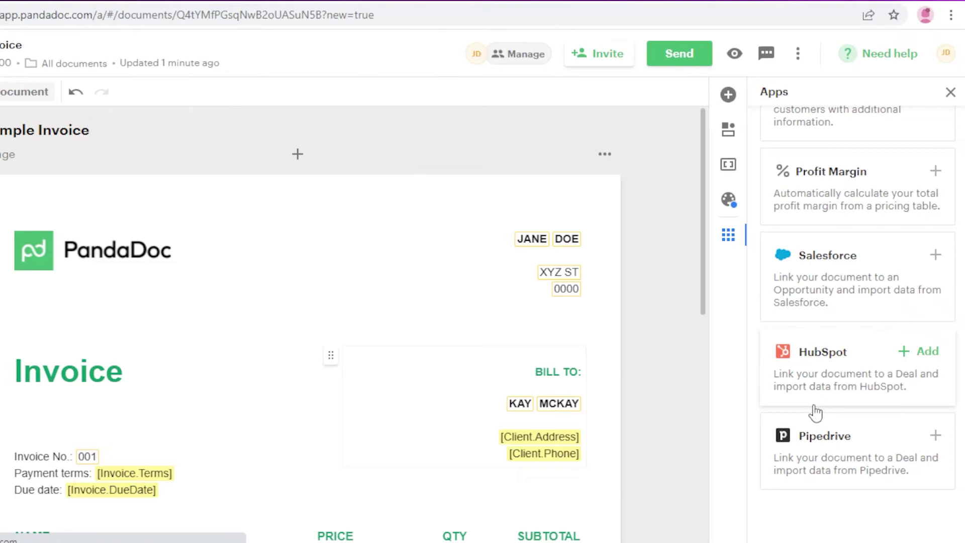
scroll(915, 215, up, 3)
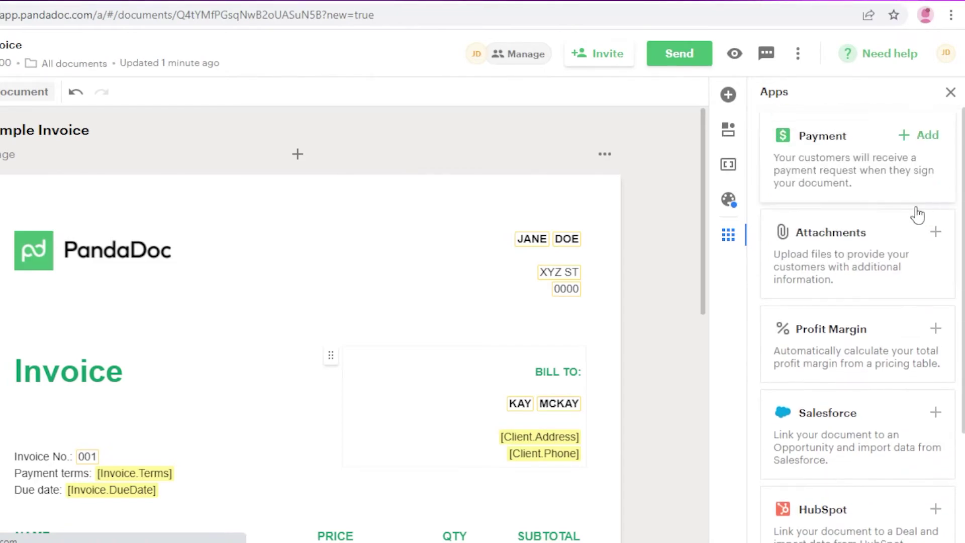
scroll(894, 218, down, 2)
scroll(893, 218, up, 2)
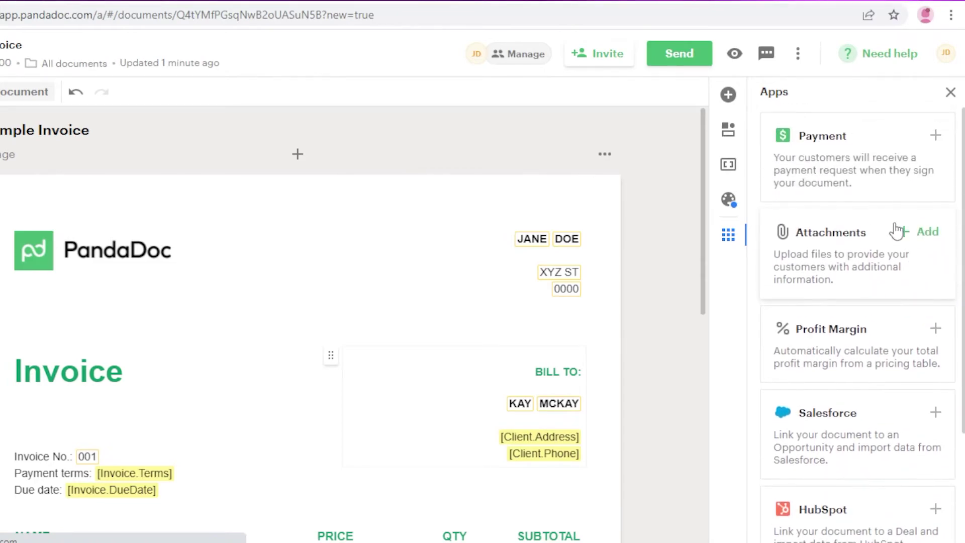
click(904, 136)
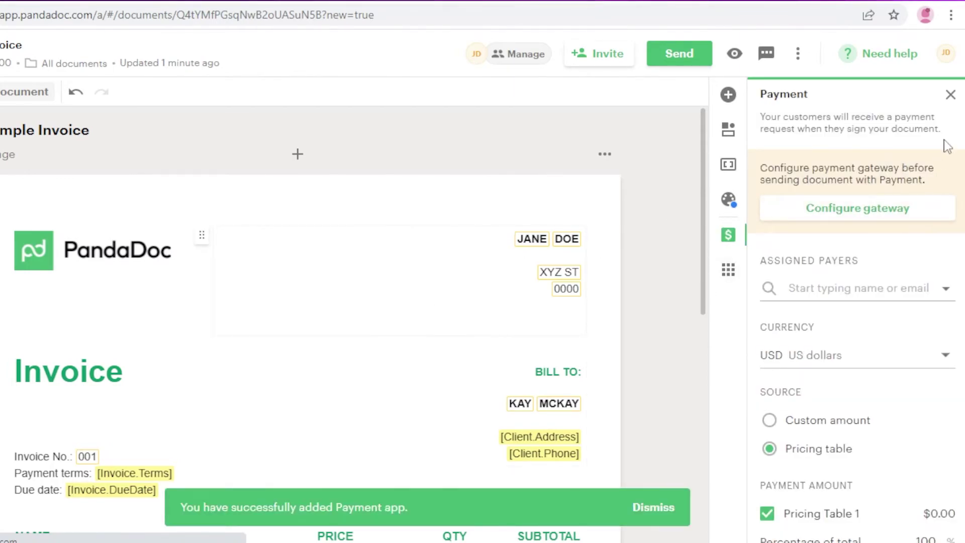
click(951, 94)
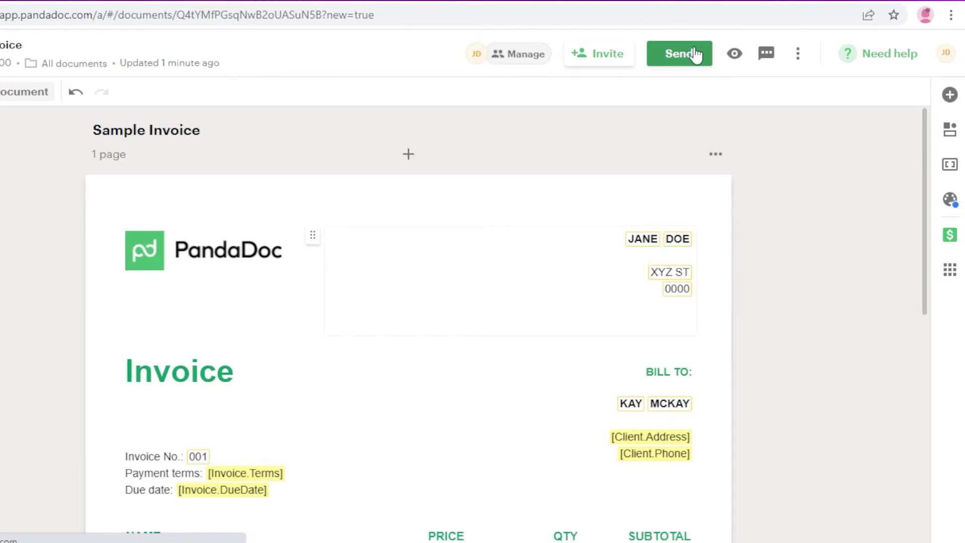
In Settings > Expiration, change Expire sent document in from 60 to 7 days and apply
click(801, 54)
mouse_move(790, 115)
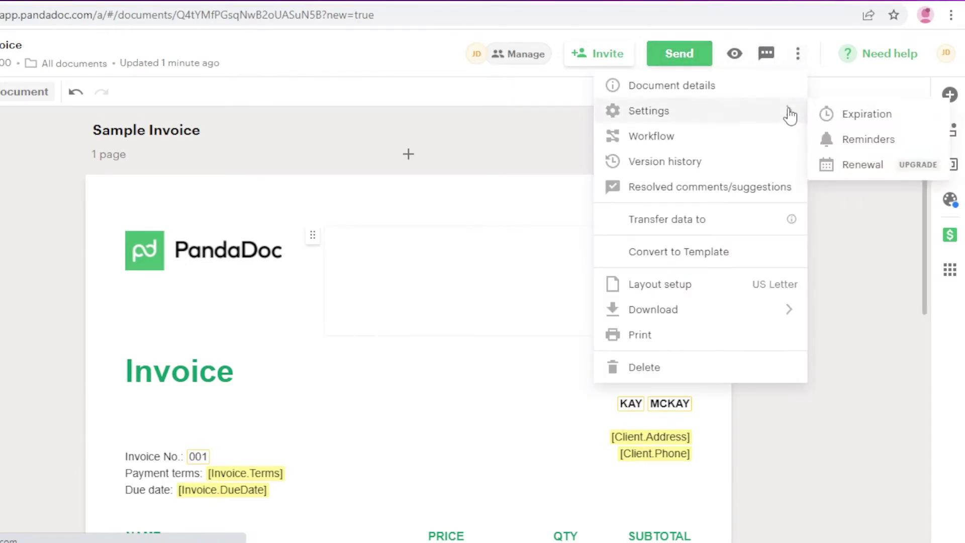
click(860, 119)
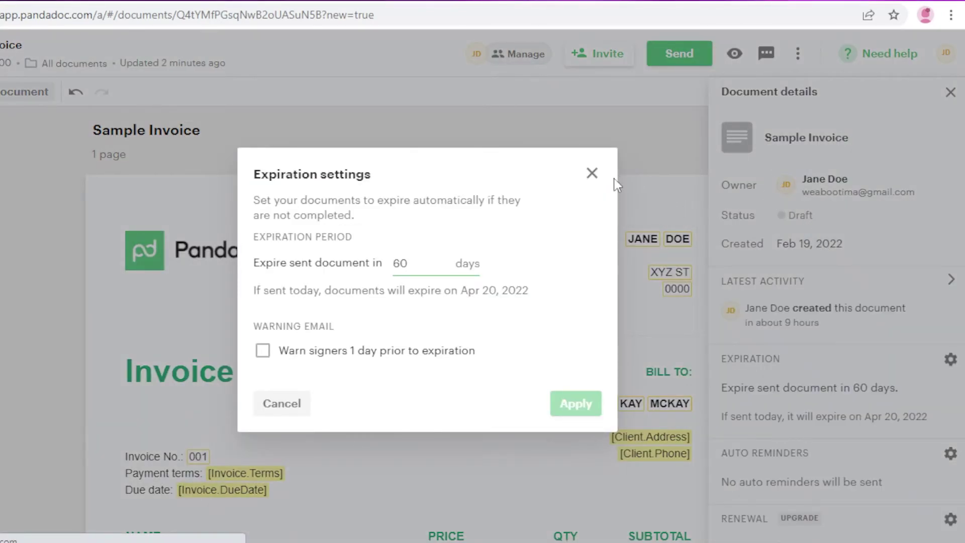
drag(425, 271, 371, 279)
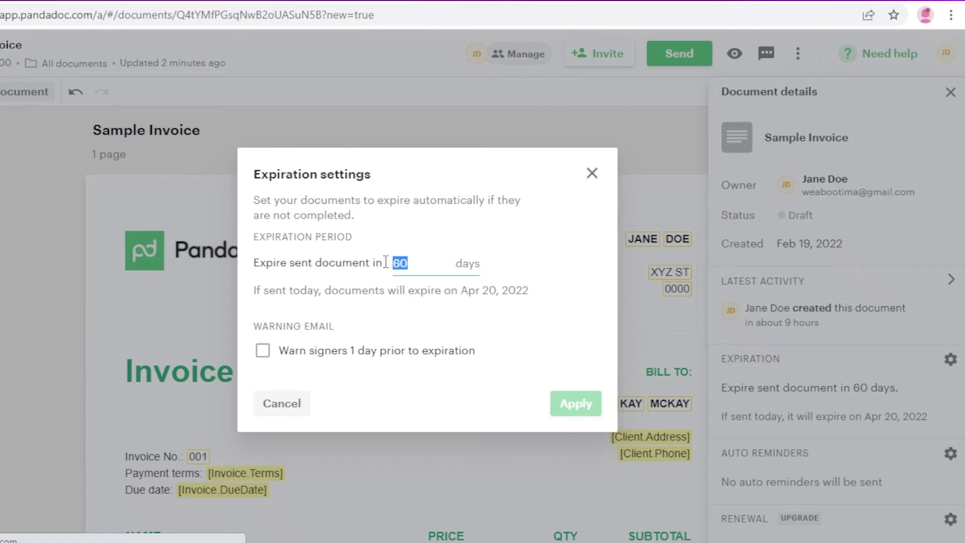
key(BackSpace)
text(7)
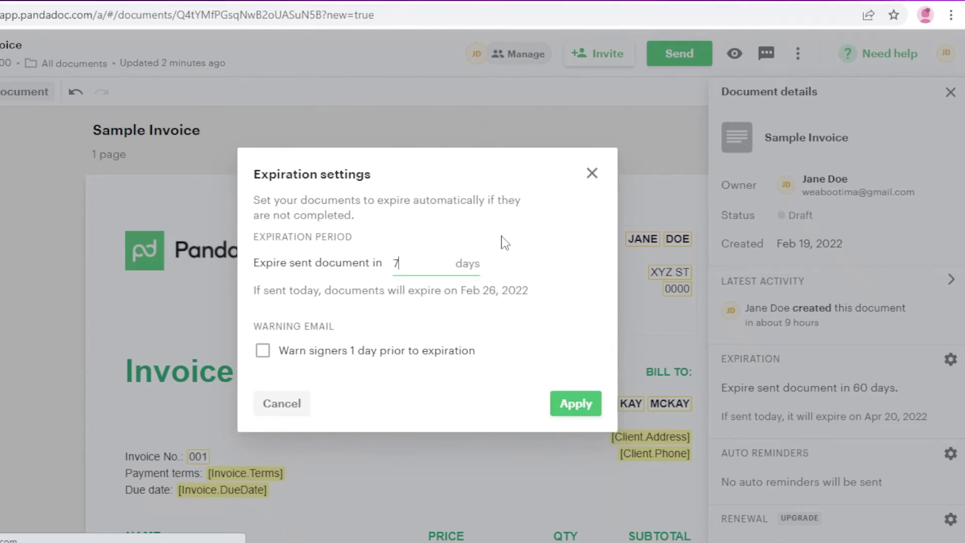
click(495, 122)
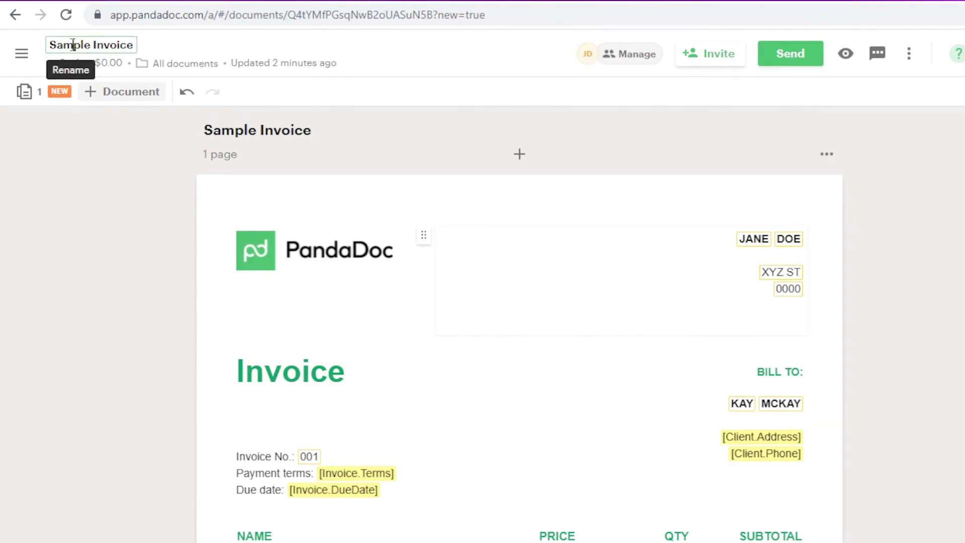
Go to the Dashboard, browse the document status tiles, and dismiss the Reporting upgrade prompt with Maybe later
click(21, 53)
click(72, 91)
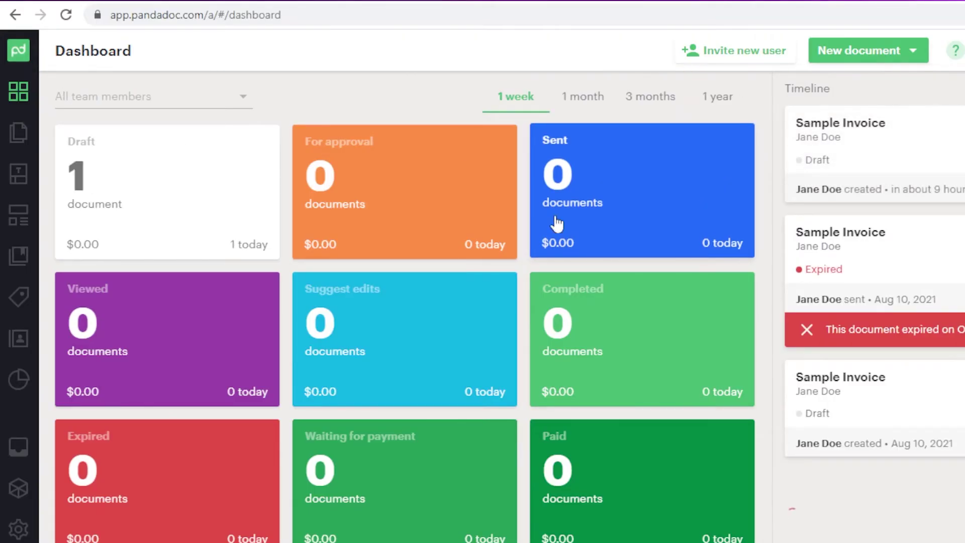
scroll(101, 215, down, 3)
scroll(128, 218, up, 3)
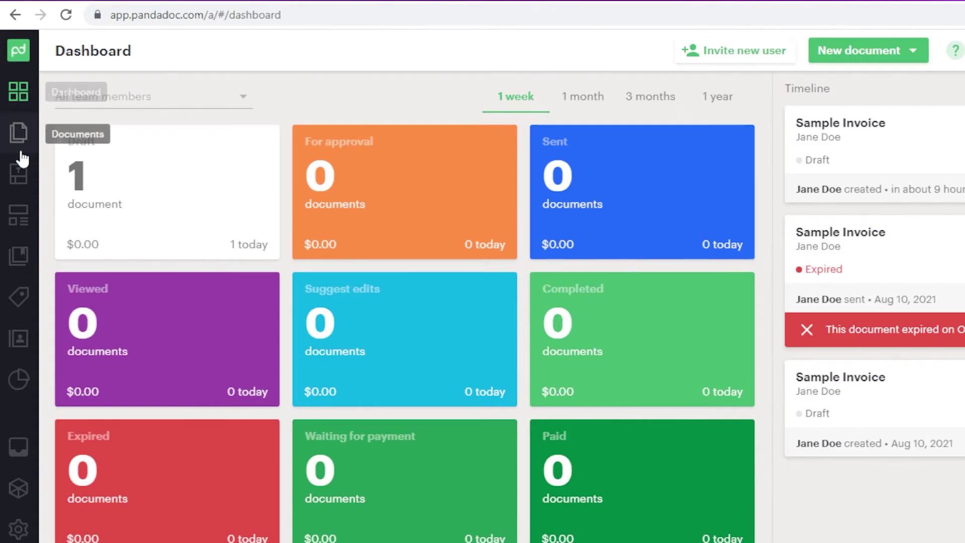
scroll(352, 331, down, 3)
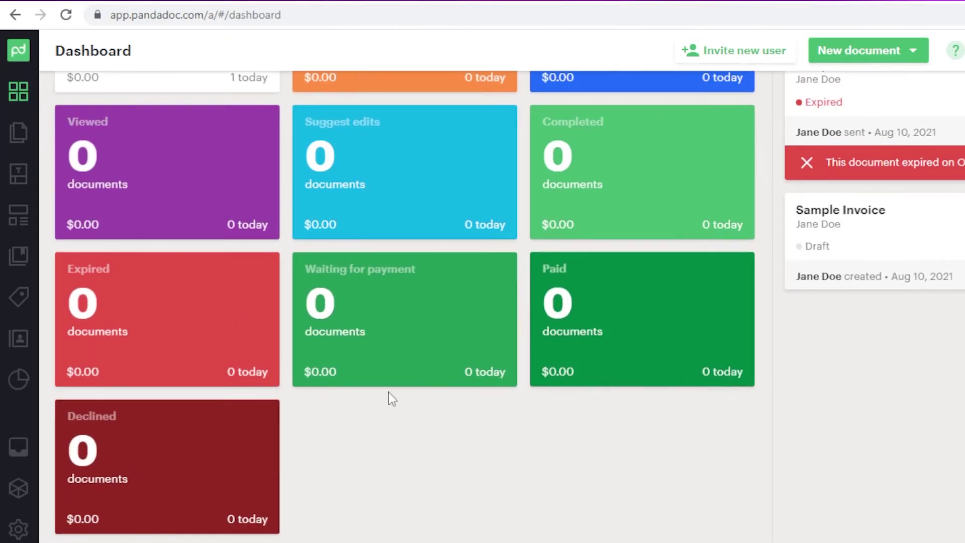
scroll(342, 359, up, 3)
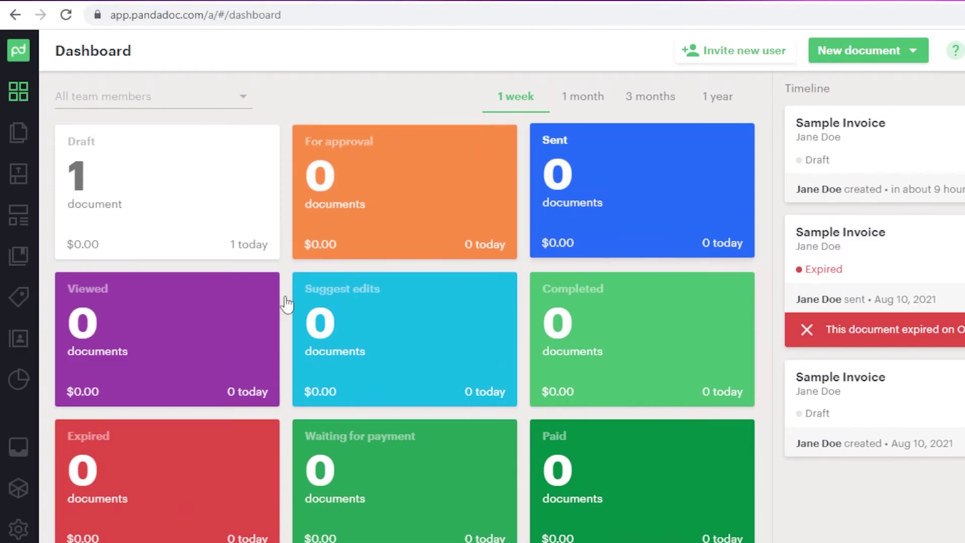
scroll(689, 301, down, 3)
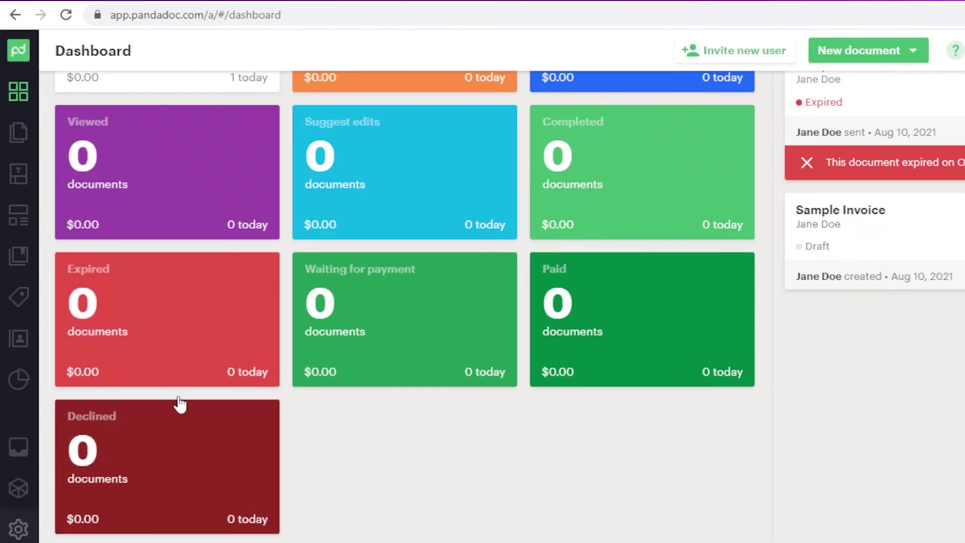
scroll(409, 290, up, 3)
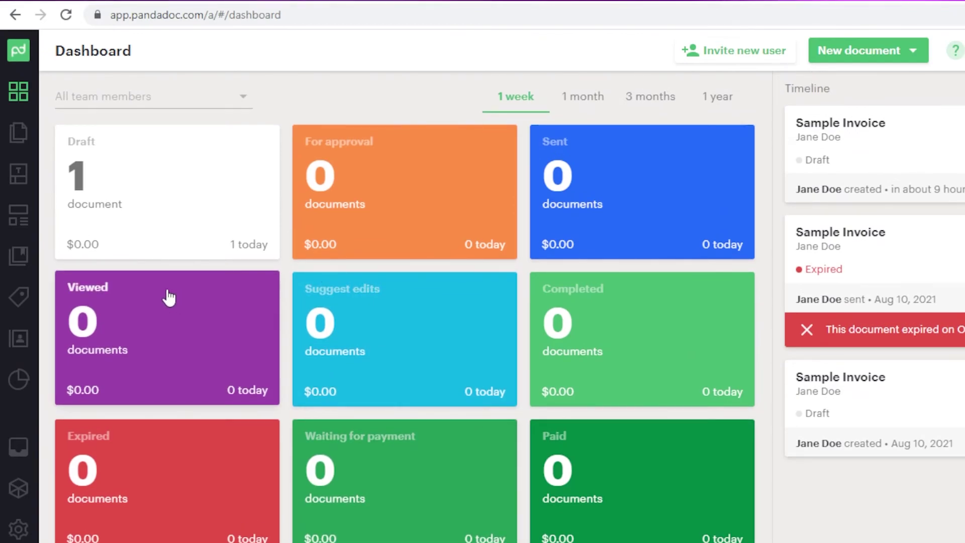
click(18, 379)
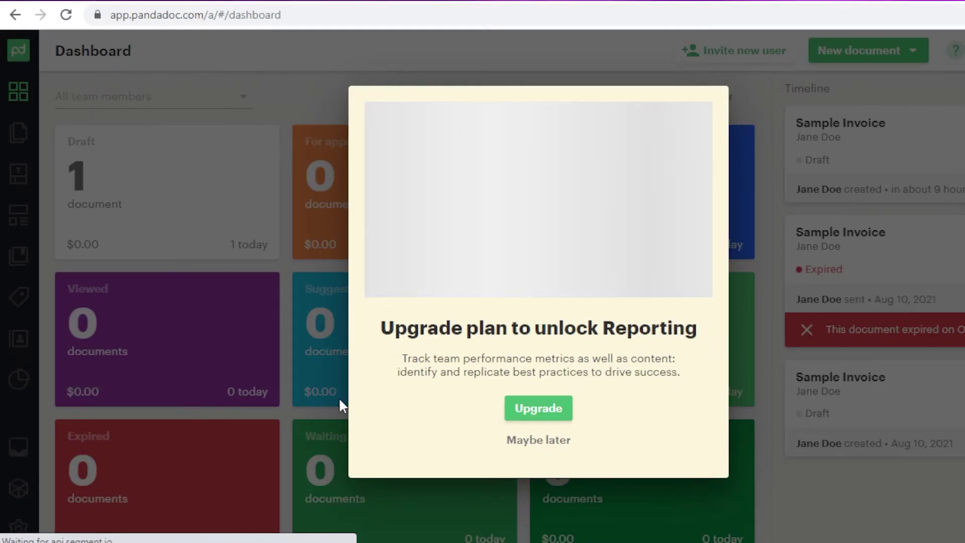
click(546, 445)
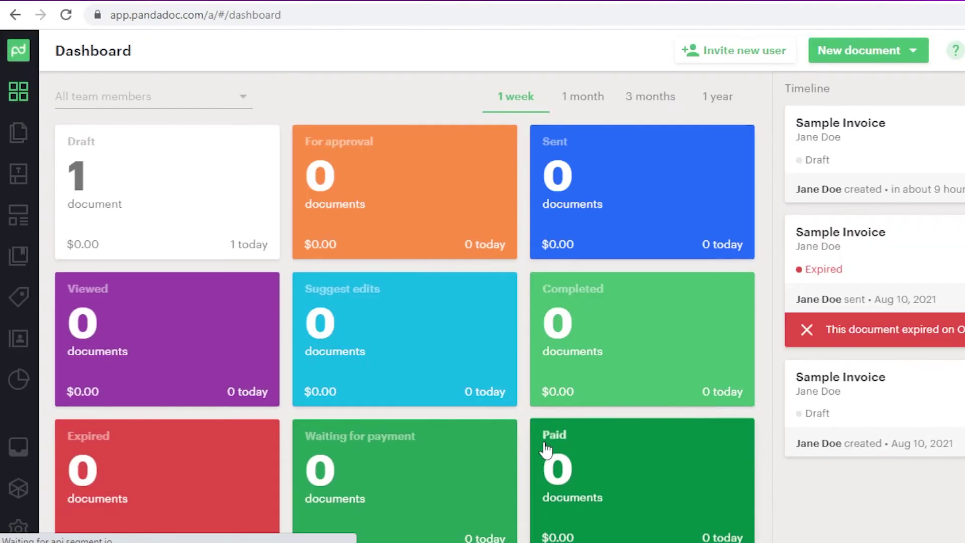
click(20, 128)
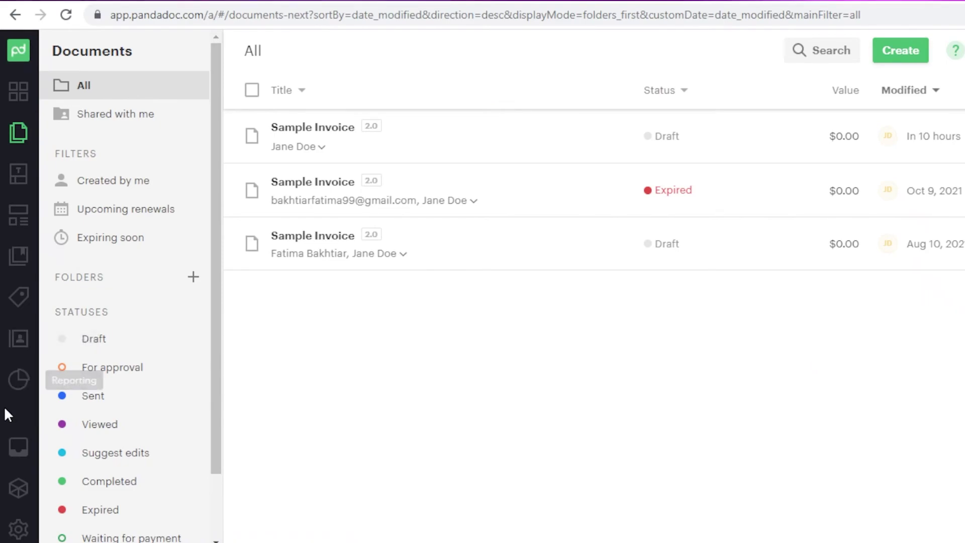
click(19, 256)
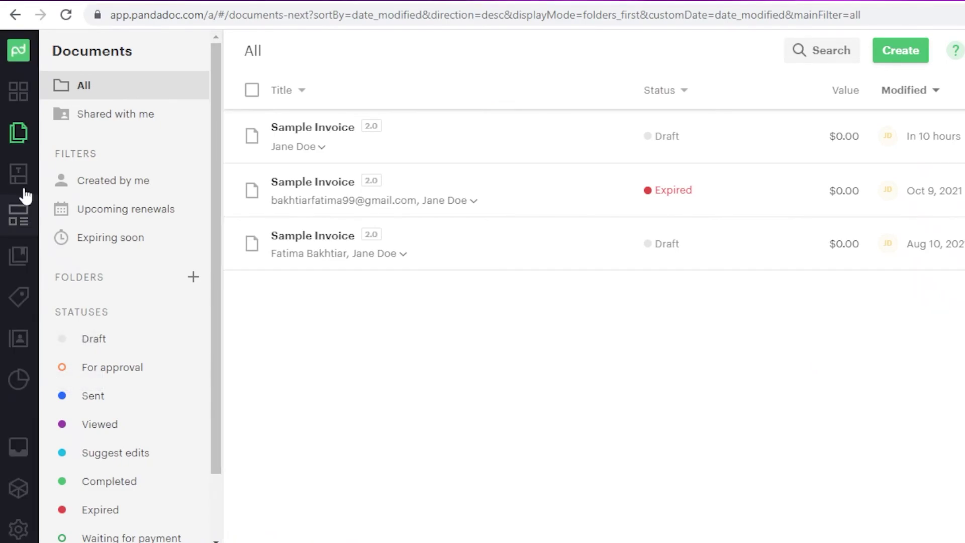
click(17, 95)
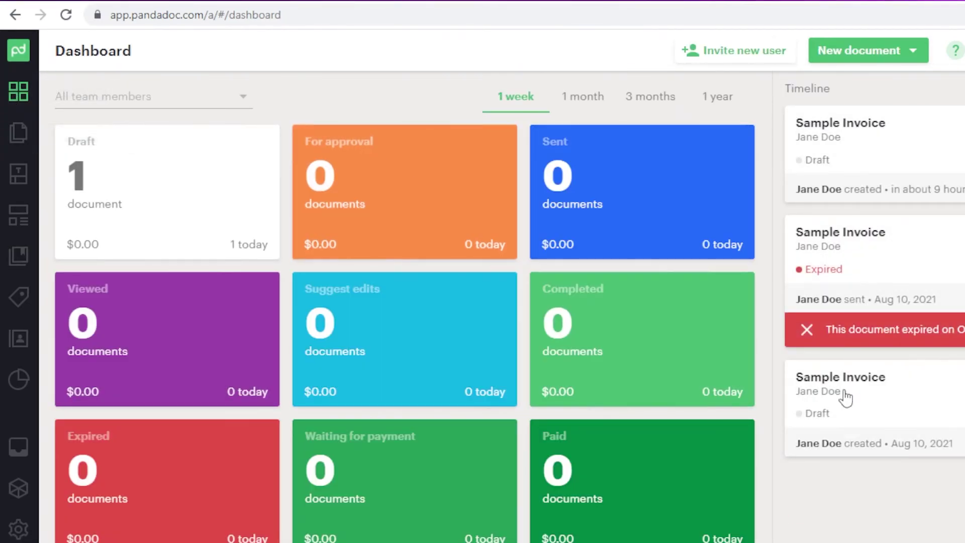
scroll(793, 308, down, 3)
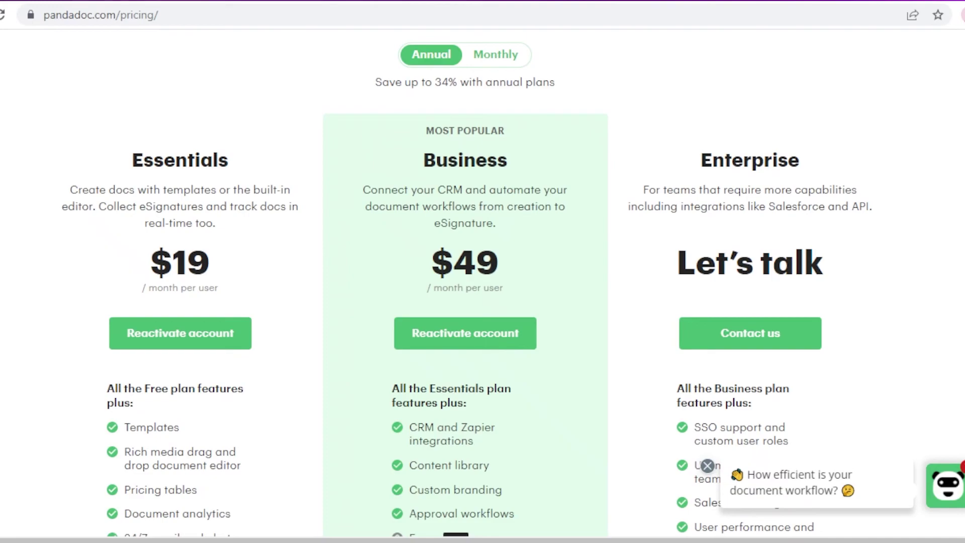
Scroll through the Essentials, Business and Enterprise plan cards on the pricing page
scroll(483, 282, down, 2)
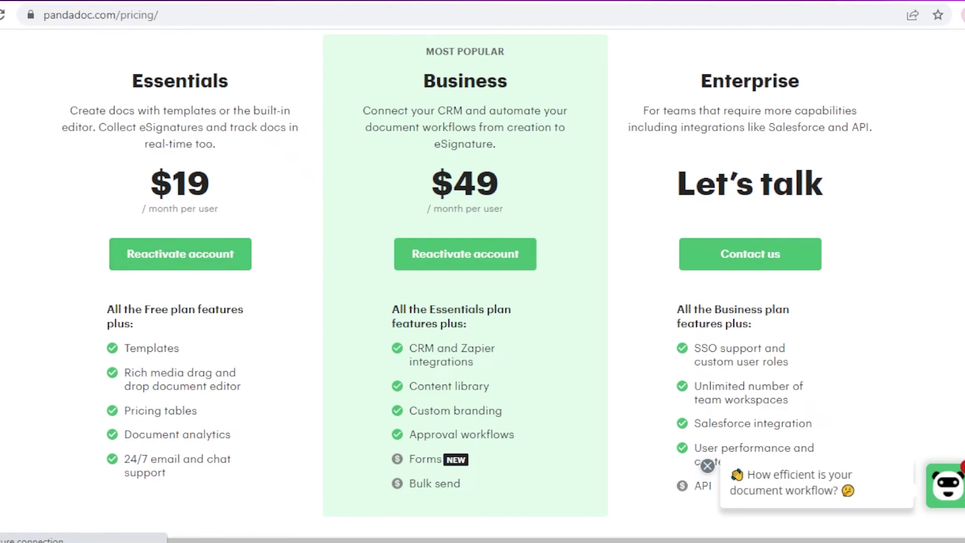
scroll(467, 282, down, 2)
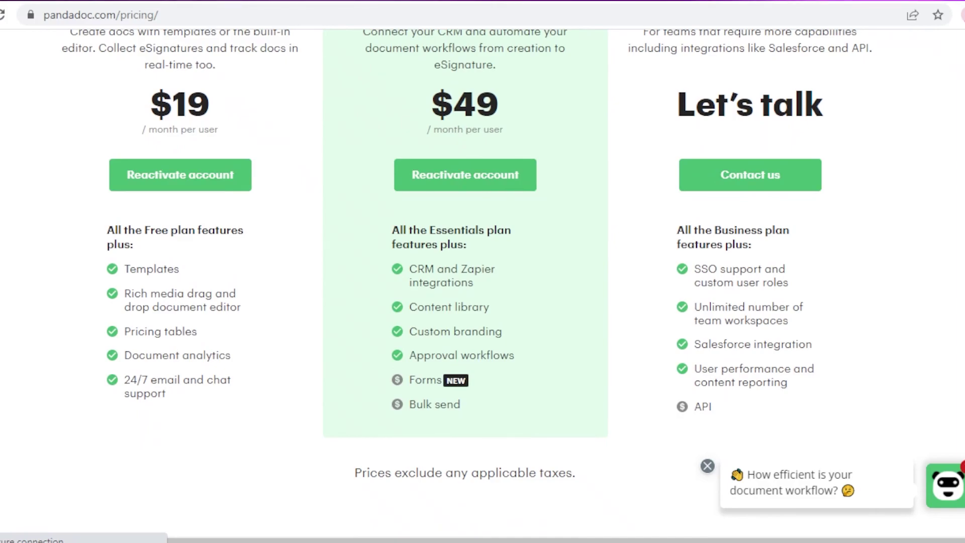
scroll(466, 281, up, 2)
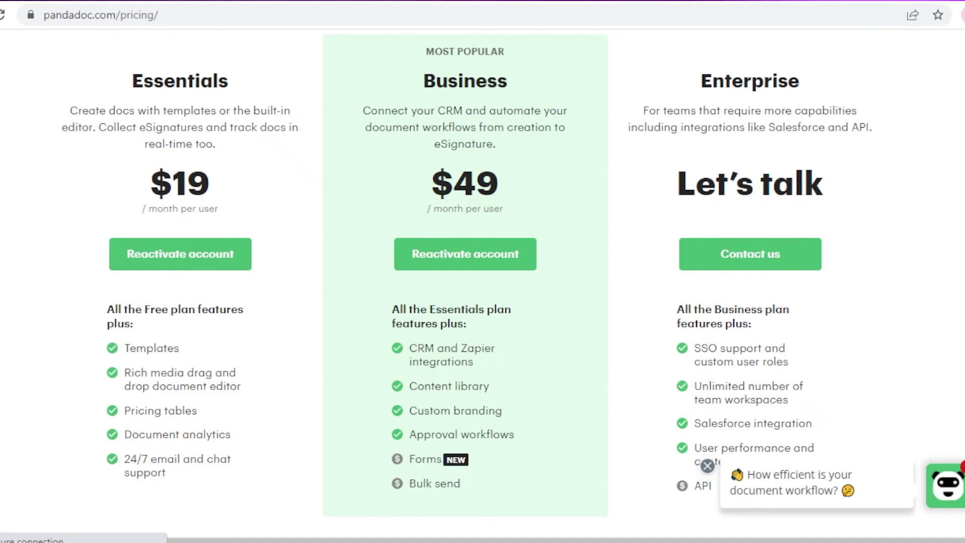
scroll(467, 285, up, 3)
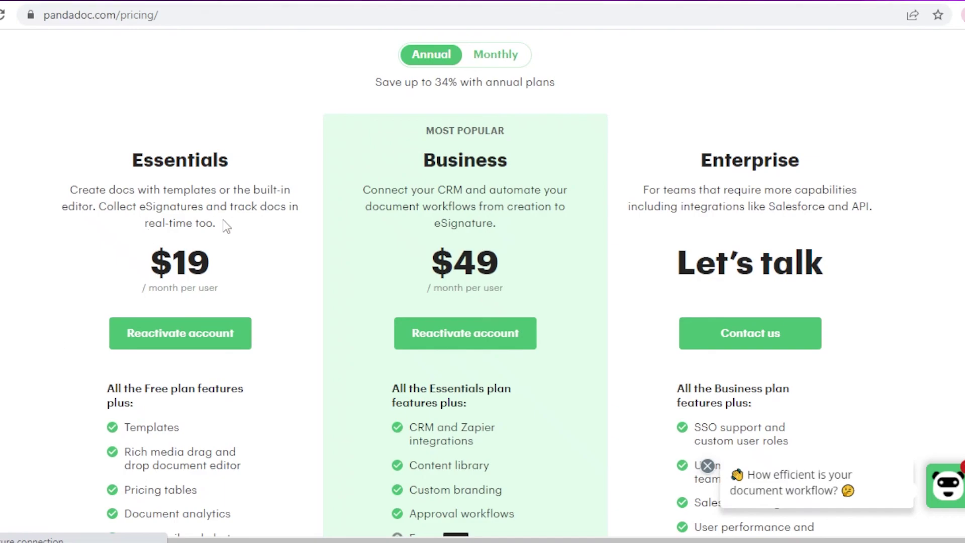
scroll(466, 285, down, 3)
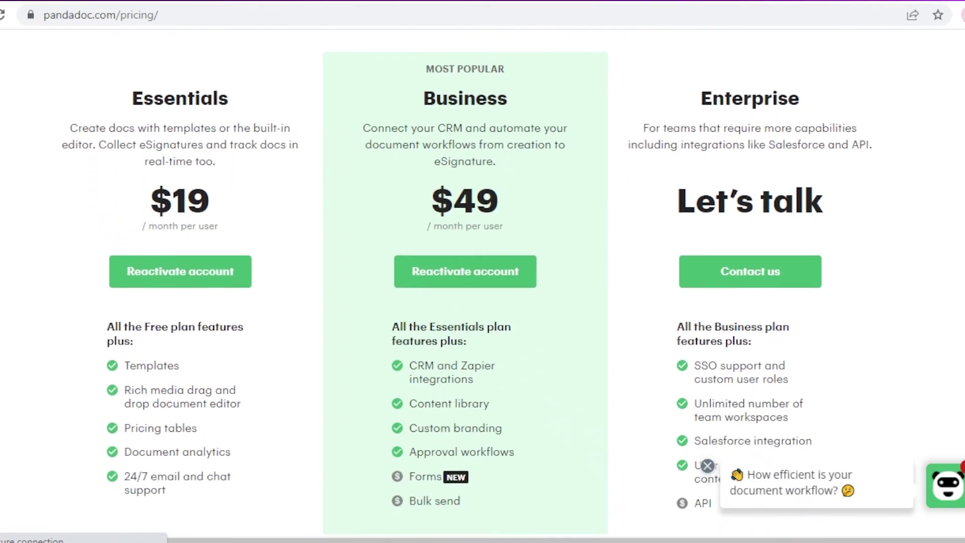